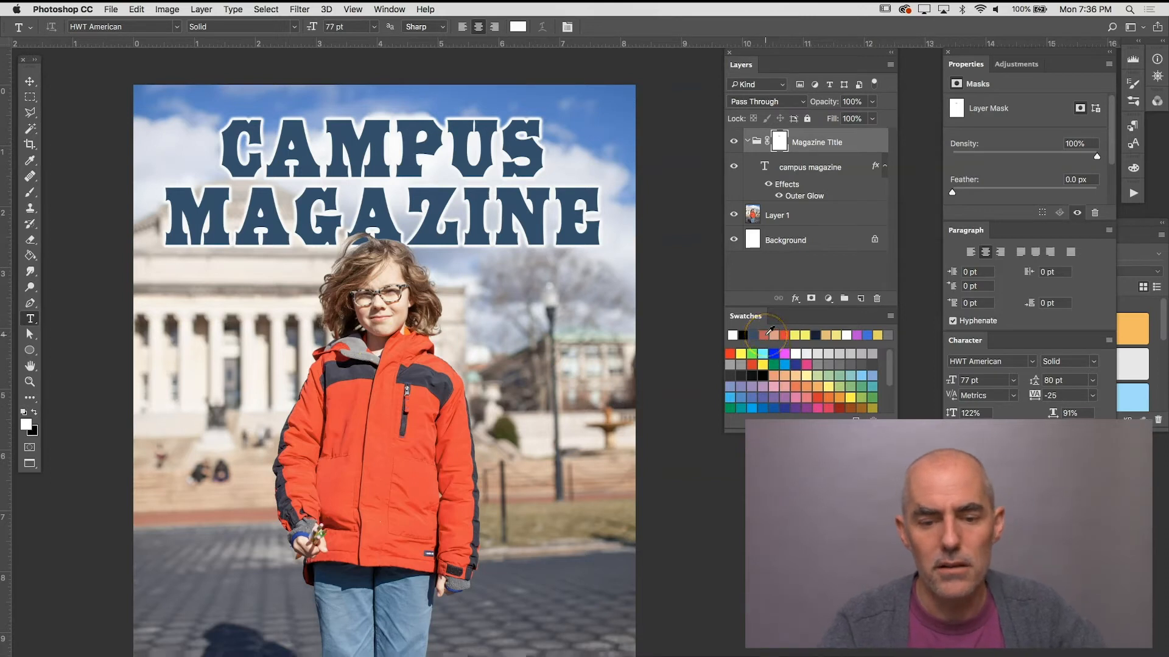
# Step: With the photo layer active, set up the Type tool with a coral red colour and the DIN Condensed Bold font
pyautogui.click(768, 333)
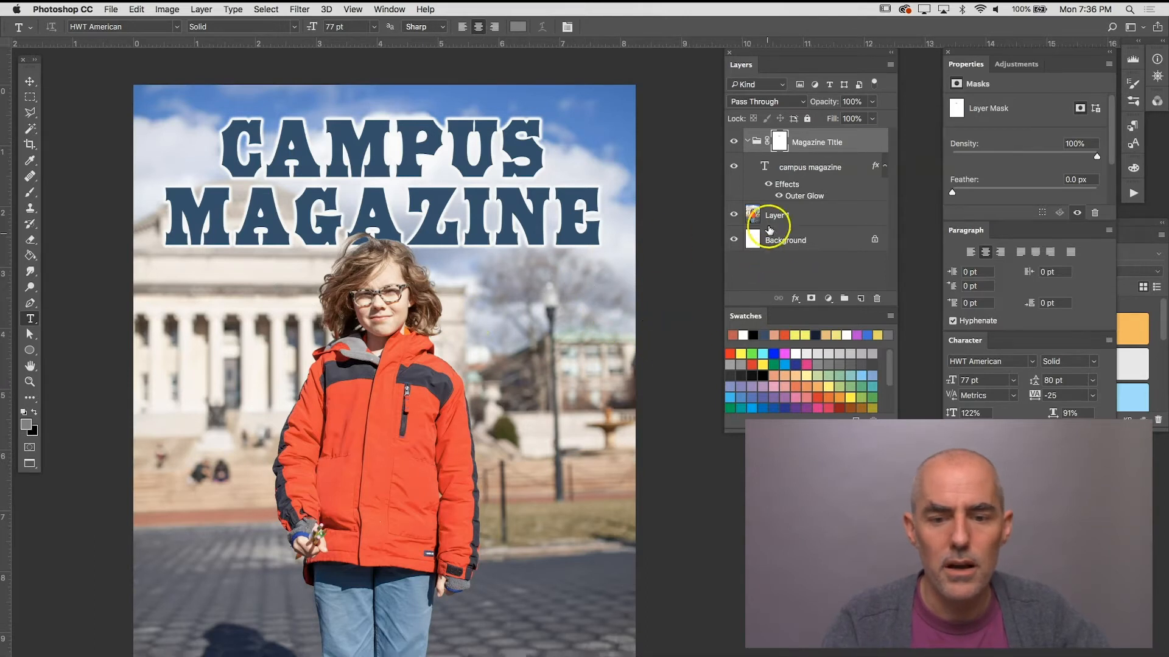
pyautogui.click(808, 216)
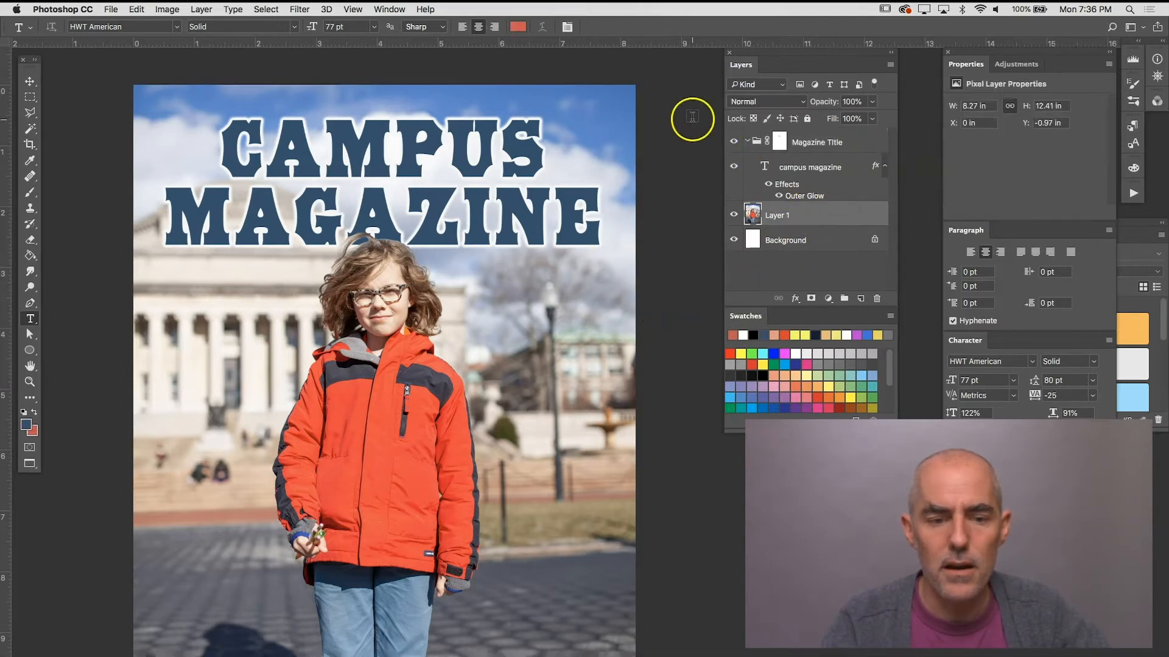
pyautogui.click(233, 9)
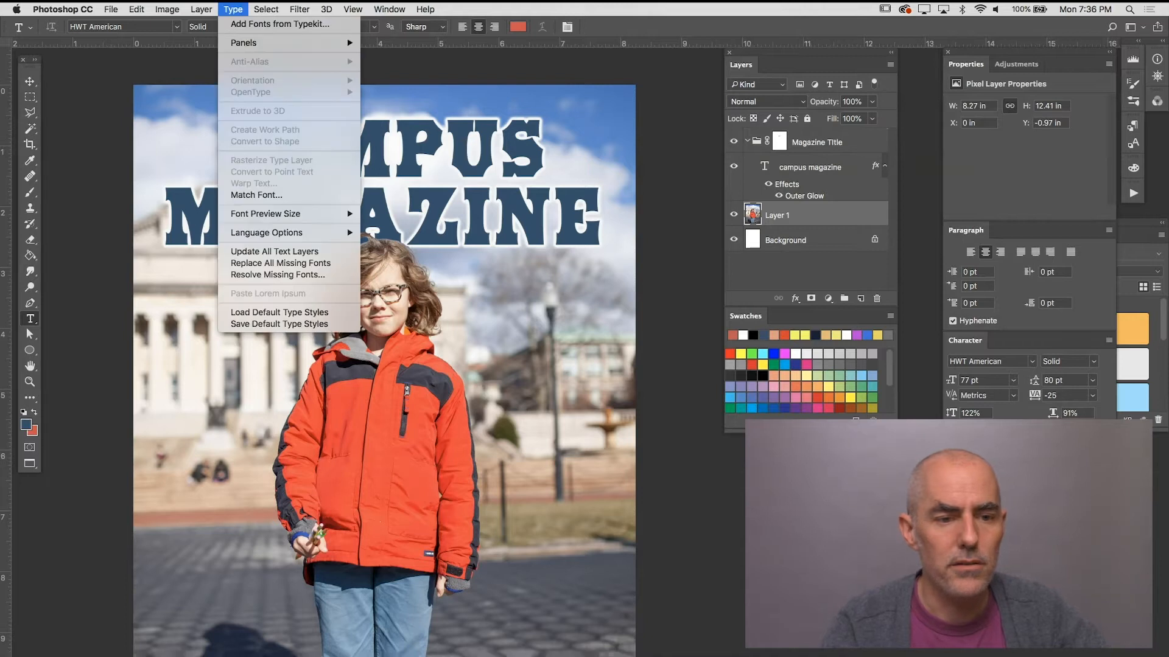
pyautogui.click(232, 10)
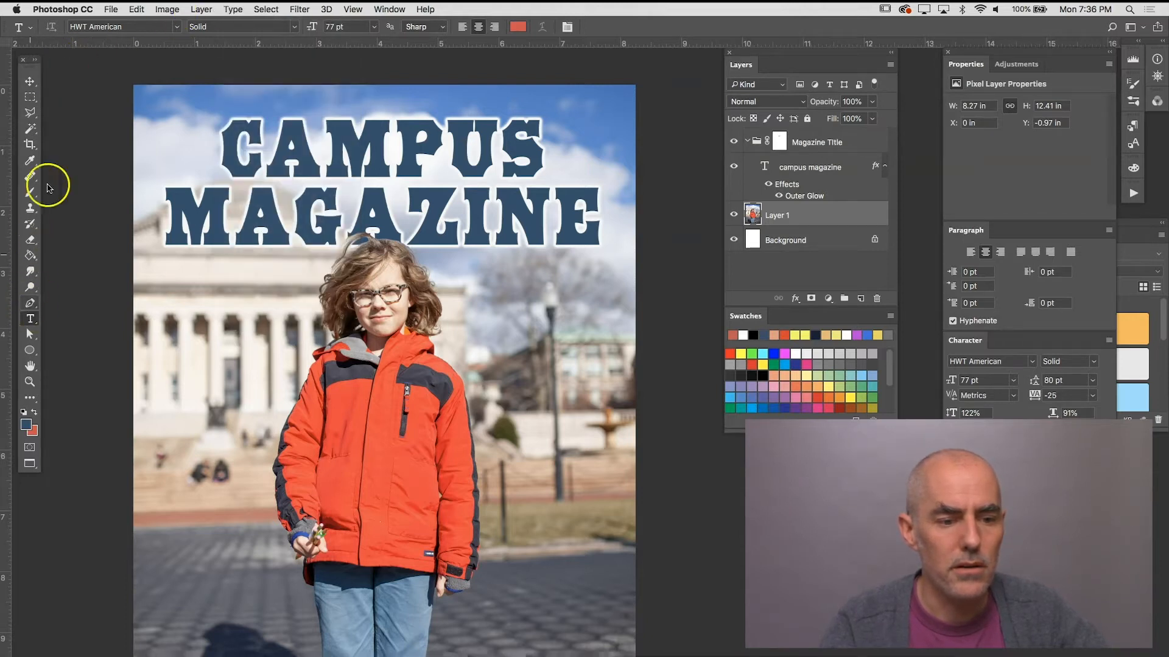
pyautogui.click(177, 28)
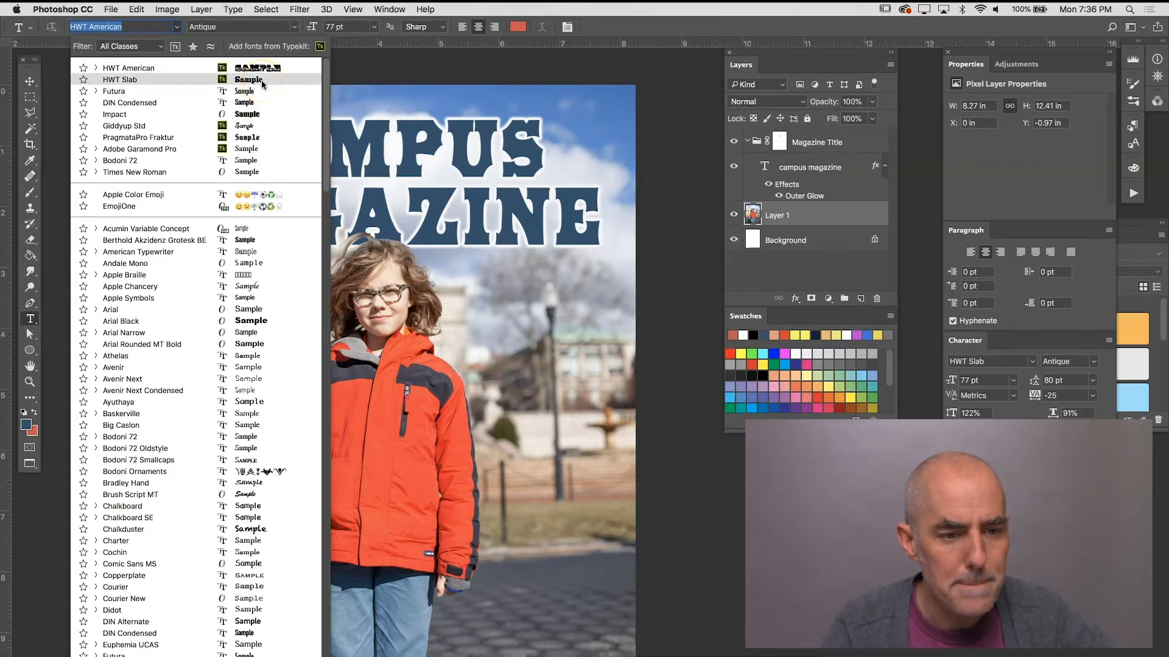
pyautogui.click(253, 103)
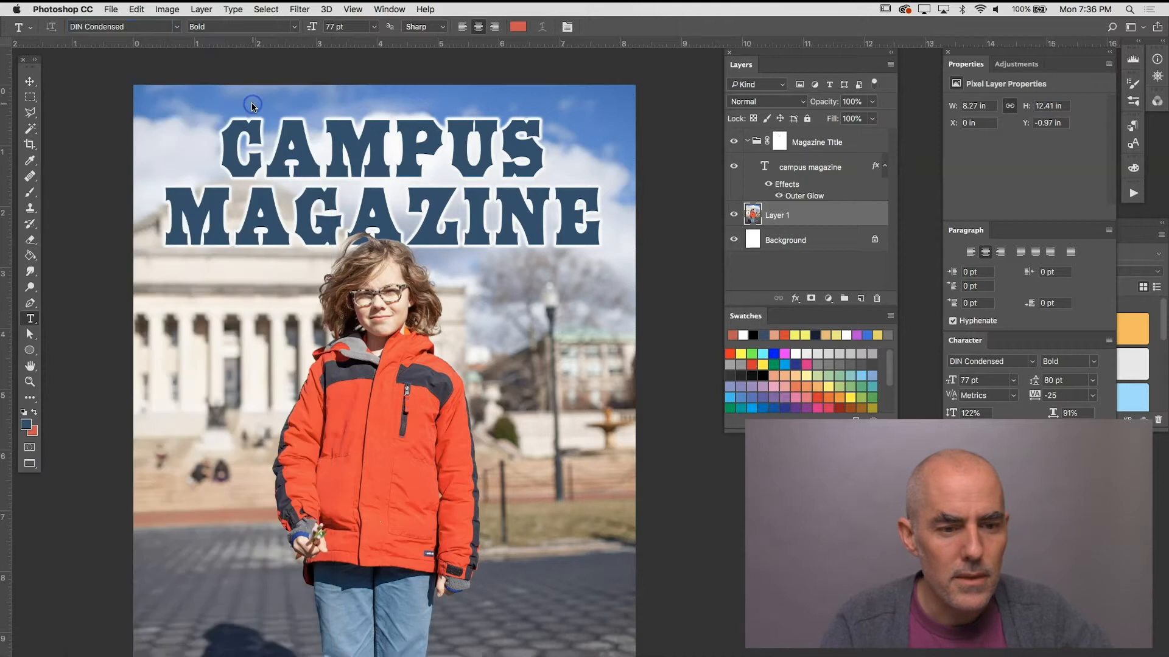
# Step: Draw a text box about 2.36 × 2.02 in beside the girl's face, set to 36 pt with Auto leading
pyautogui.moveTo(478, 275); pyautogui.dragTo(620, 397)
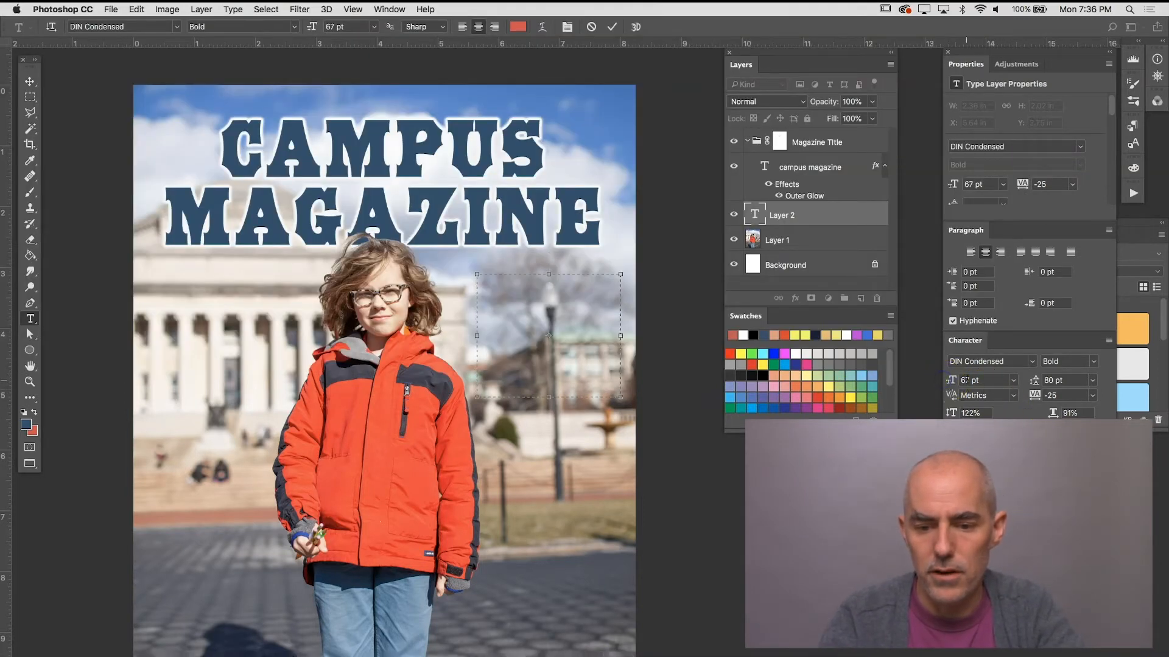
pyautogui.write('36')
pyautogui.press('Return')
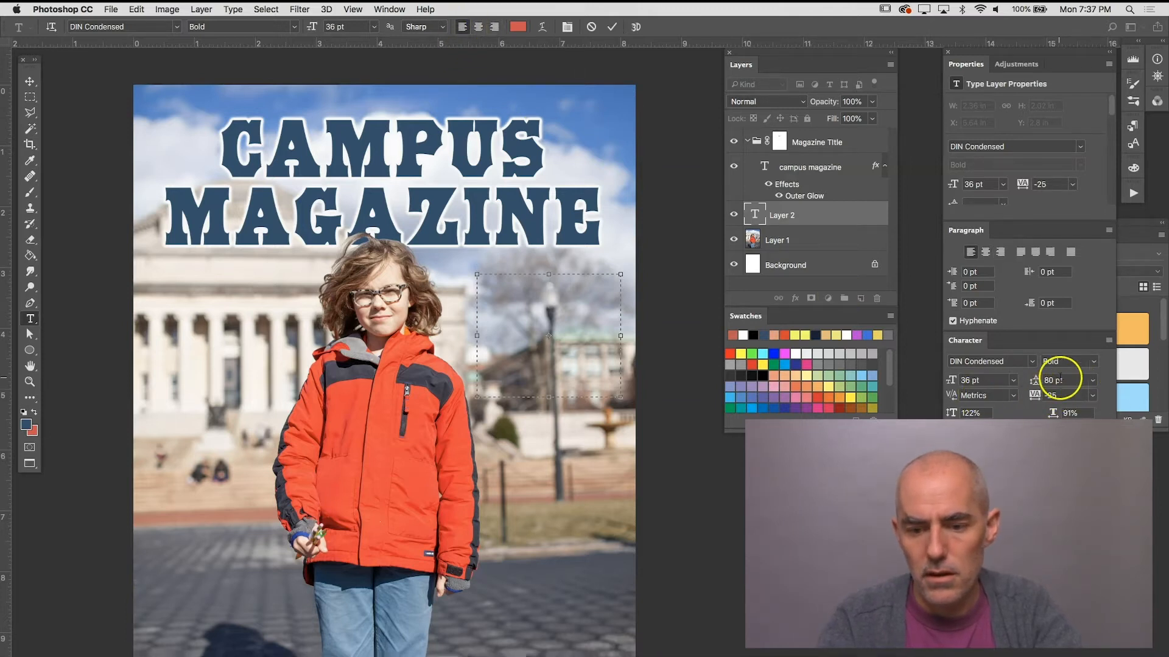
pyautogui.click(1093, 380)
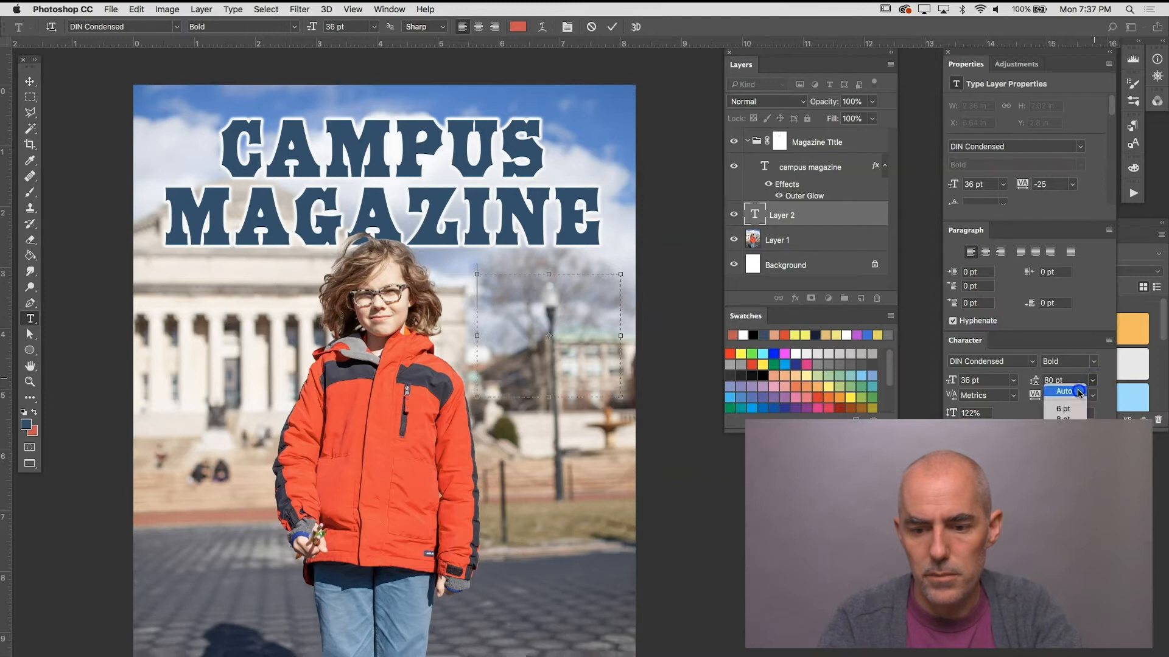
pyautogui.click(1077, 391)
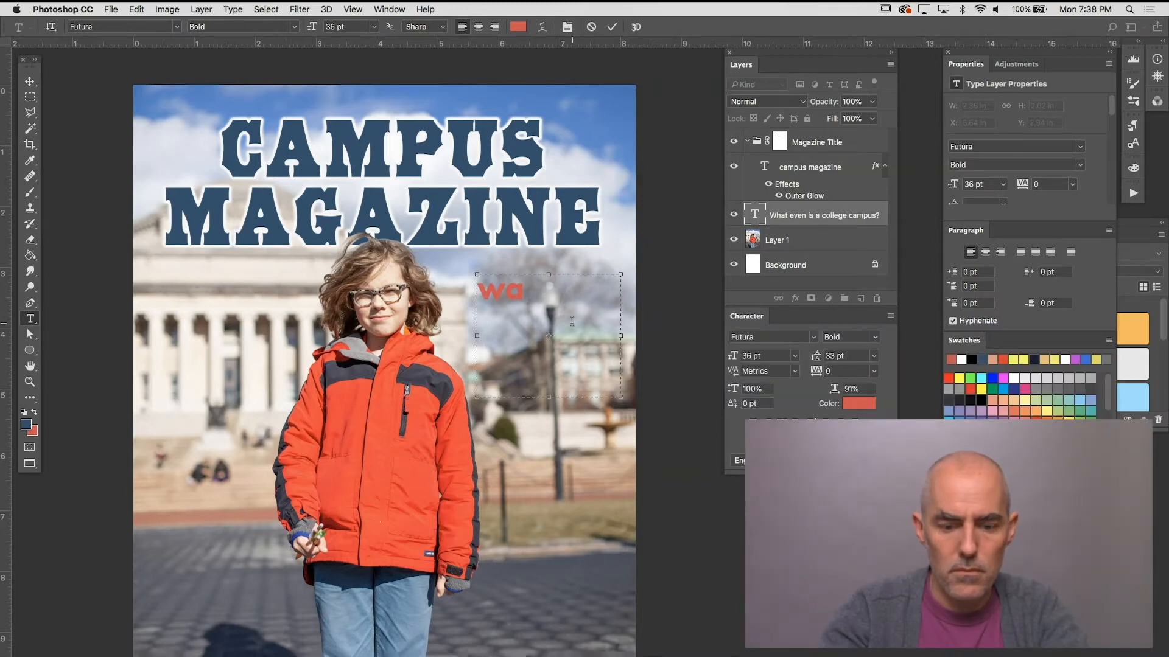
# Step: Replace the text box's content with the headline "What is a campus, anway?"
pyautogui.press('BackSpace')
pyautogui.press('BackSpace')
pyautogui.write('What is')
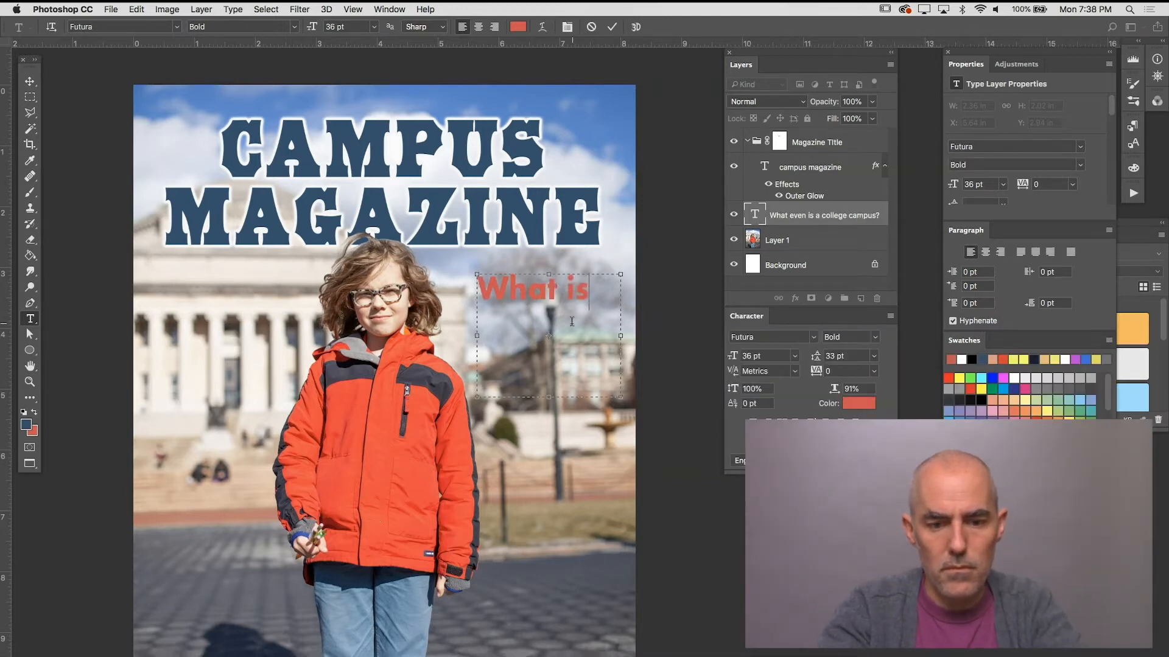
pyautogui.write(' a campus, anway?')
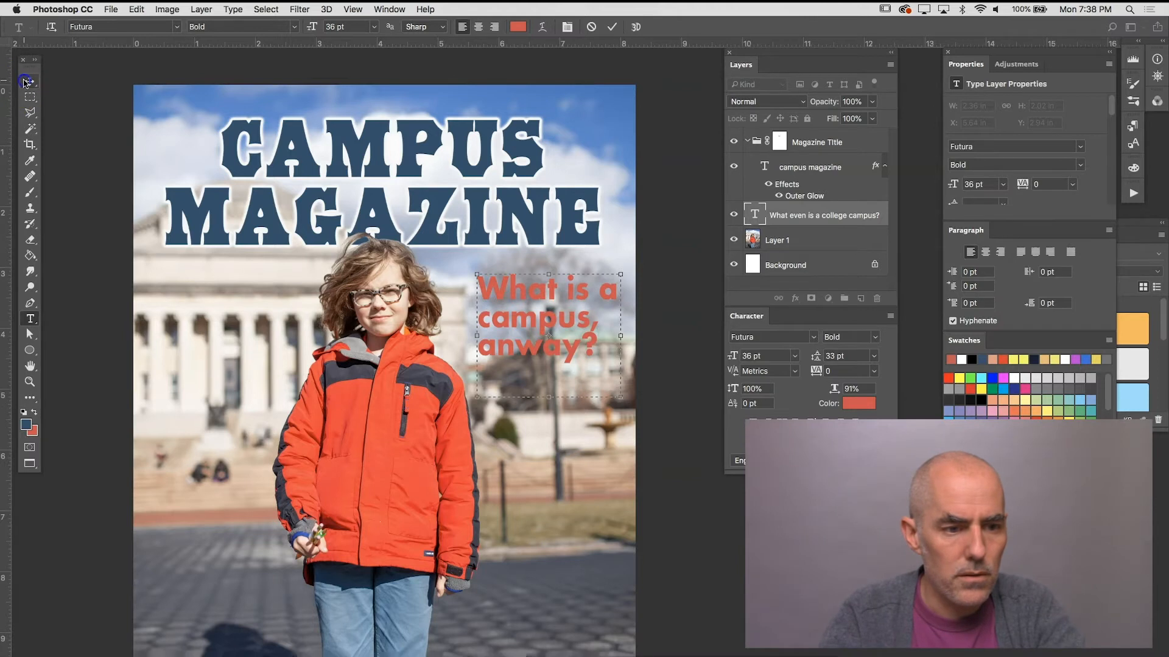
# Step: Move the campus headline slightly down beside the girl, to about X 5.6 in, Y 3.29 in
pyautogui.click(26, 82)
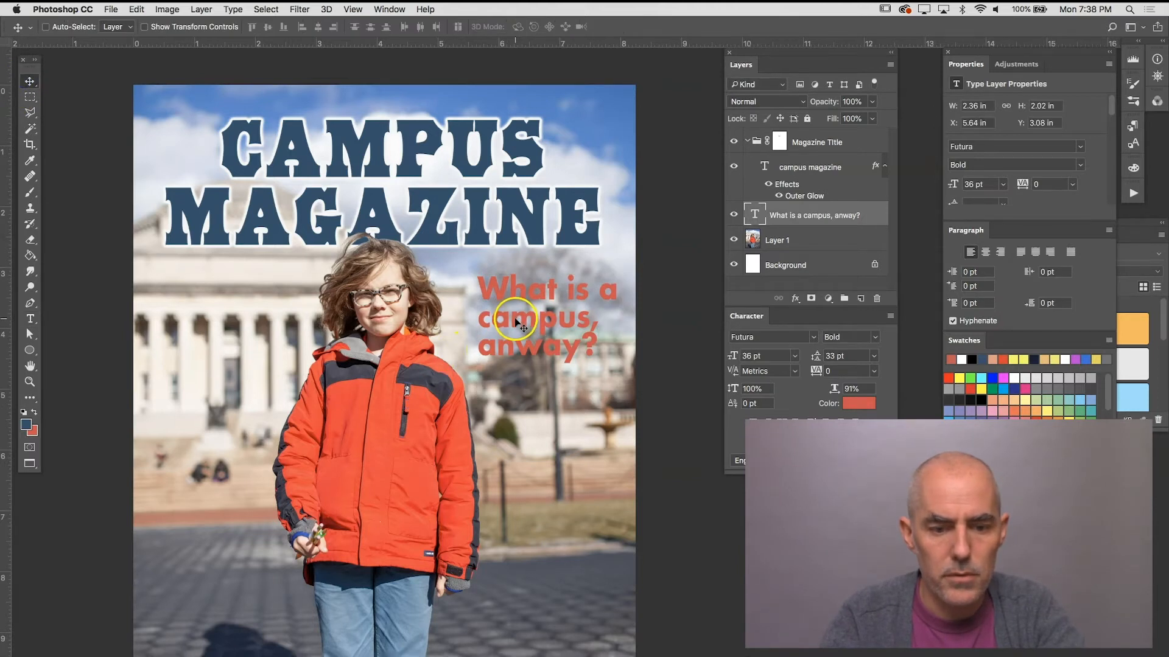
pyautogui.moveTo(515, 325); pyautogui.dragTo(515, 342)
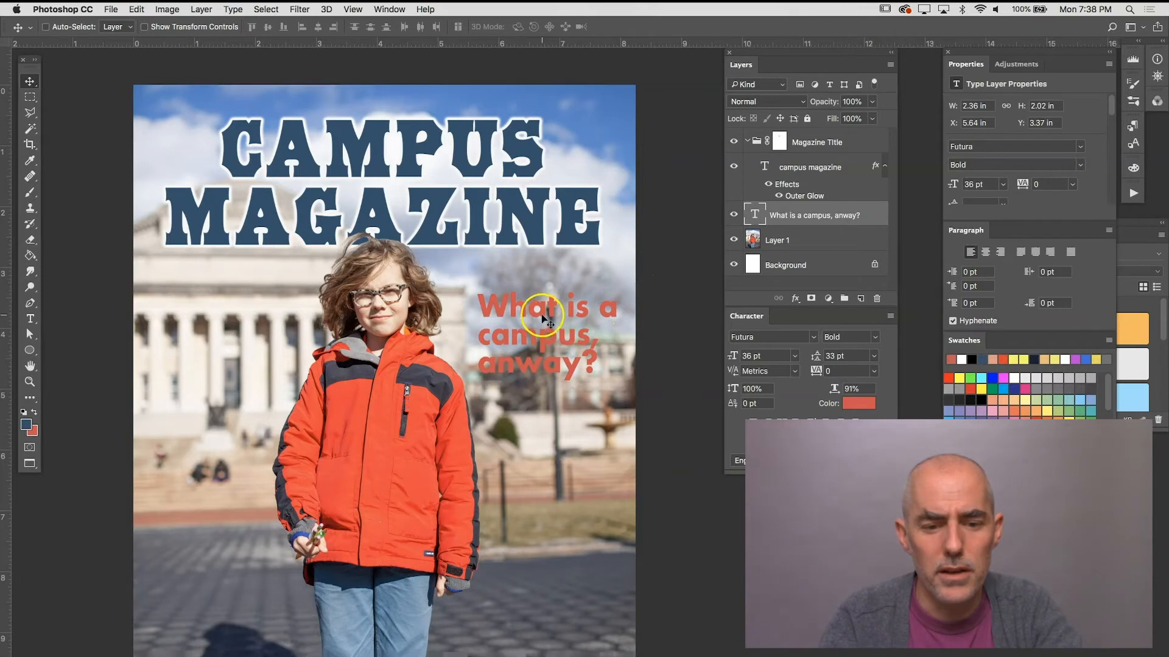
pyautogui.moveTo(544, 318); pyautogui.dragTo(541, 314)
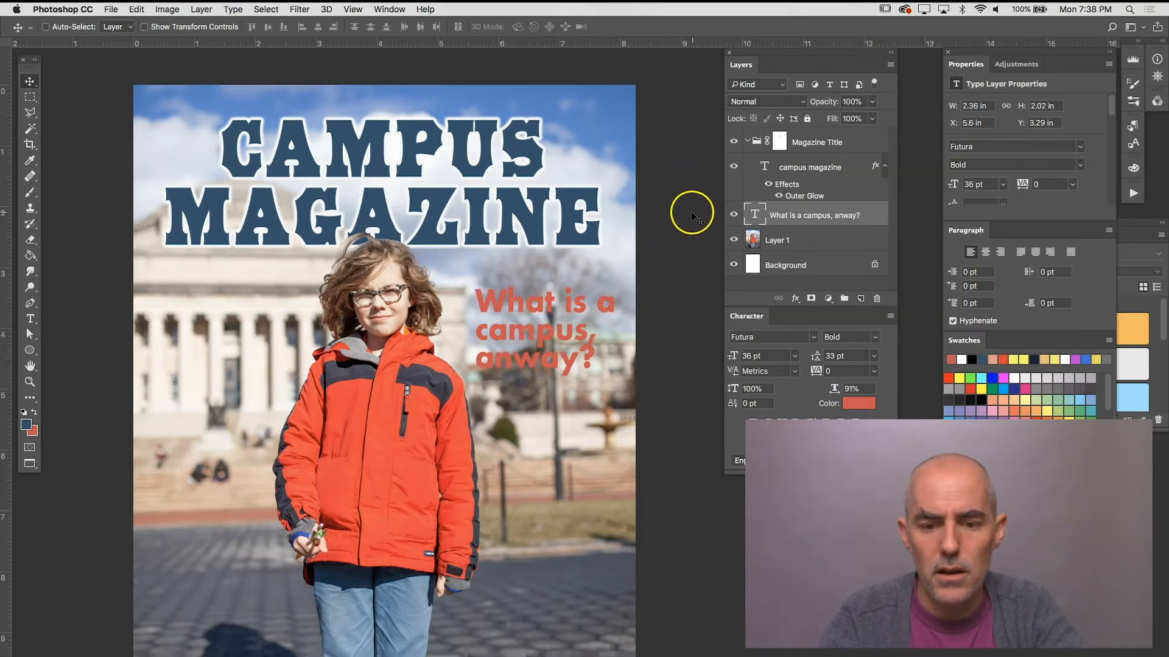
# Step: Add an Outer Glow effect to the campus headline and set its glow colour to black (000000)
pyautogui.click(795, 299)
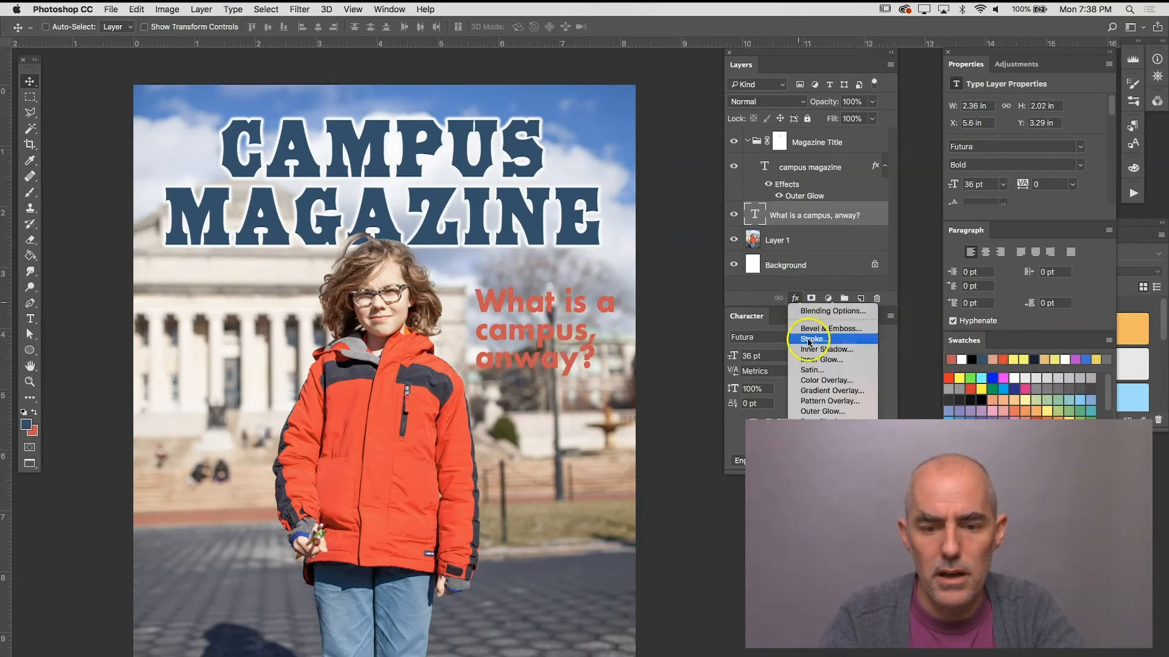
pyautogui.click(816, 412)
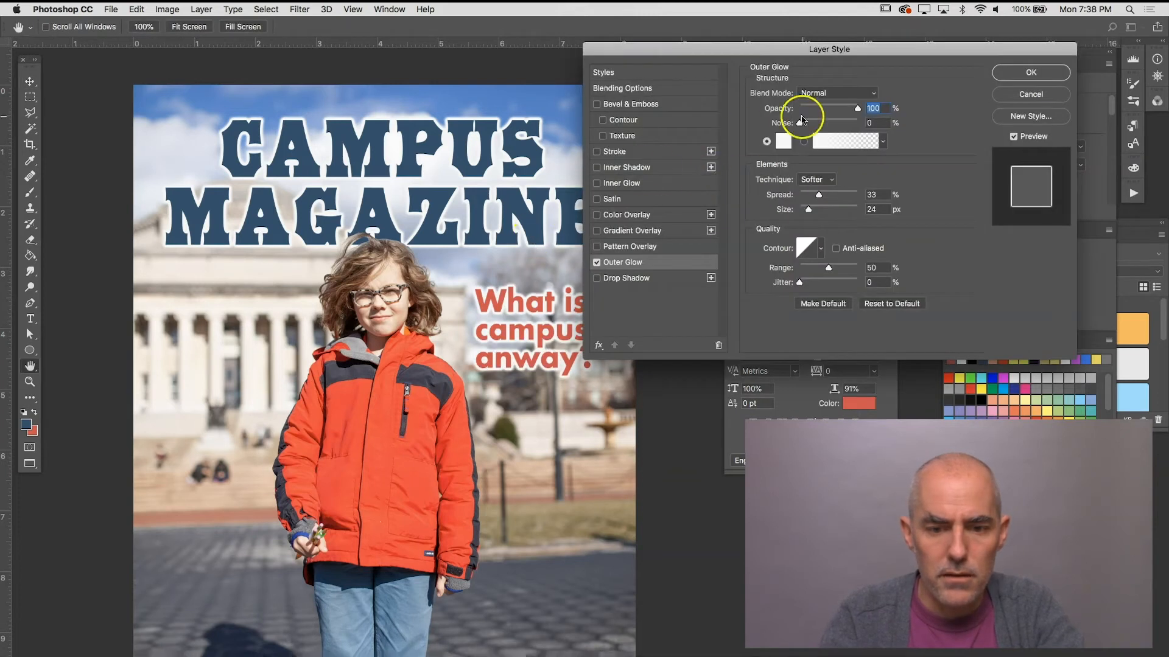
pyautogui.click(784, 145)
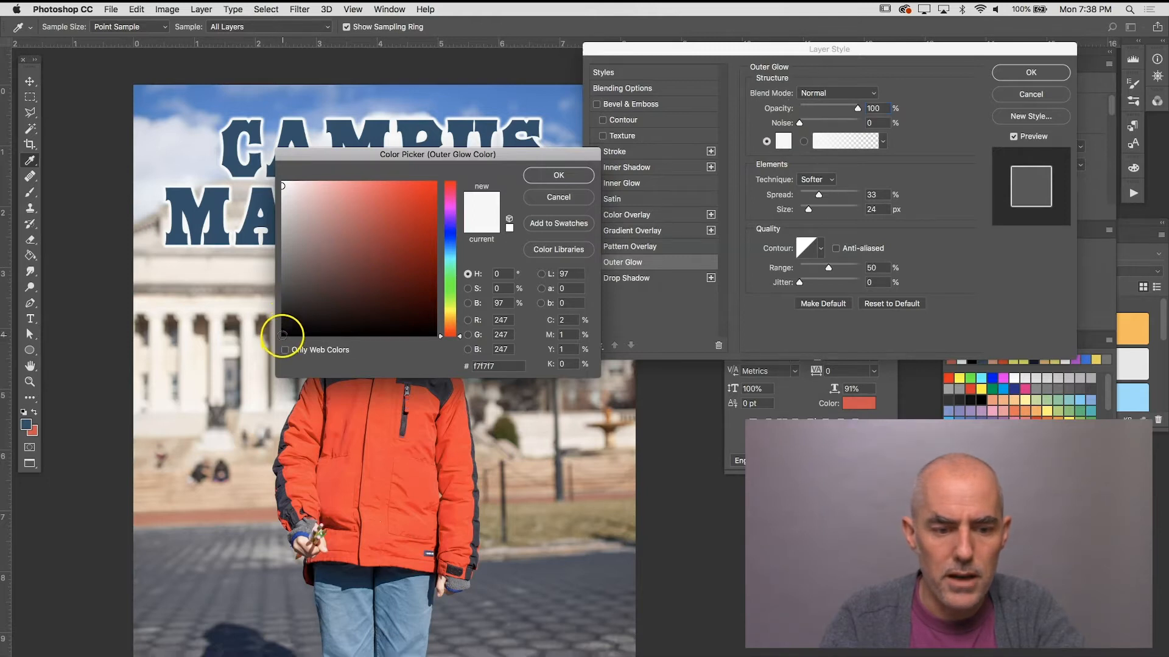
pyautogui.click(282, 336)
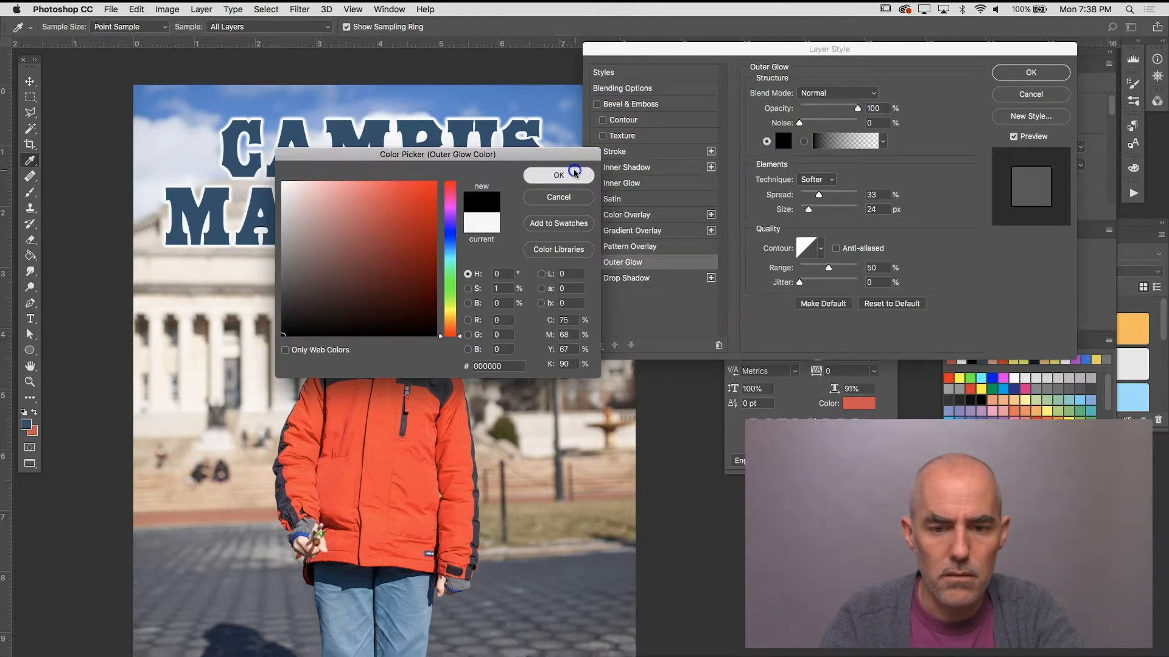
pyautogui.click(560, 176)
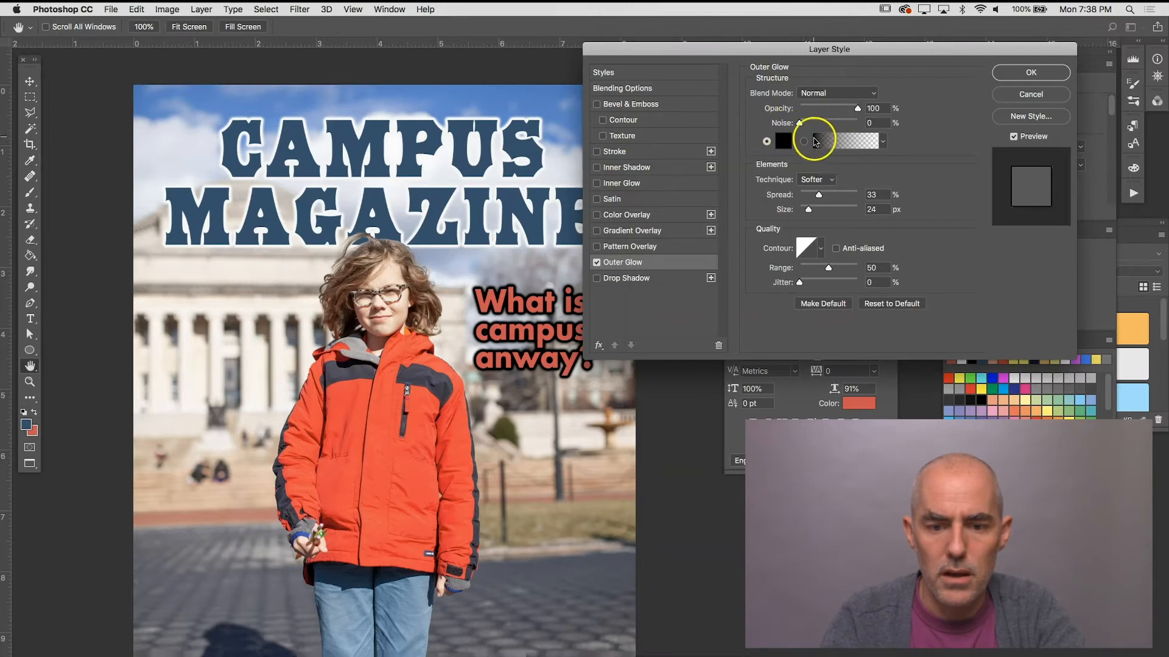
# Step: Soften the headline's Outer Glow to 16% spread, 8 px size and 58% opacity, and apply it
pyautogui.moveTo(820, 196); pyautogui.dragTo(816, 195)
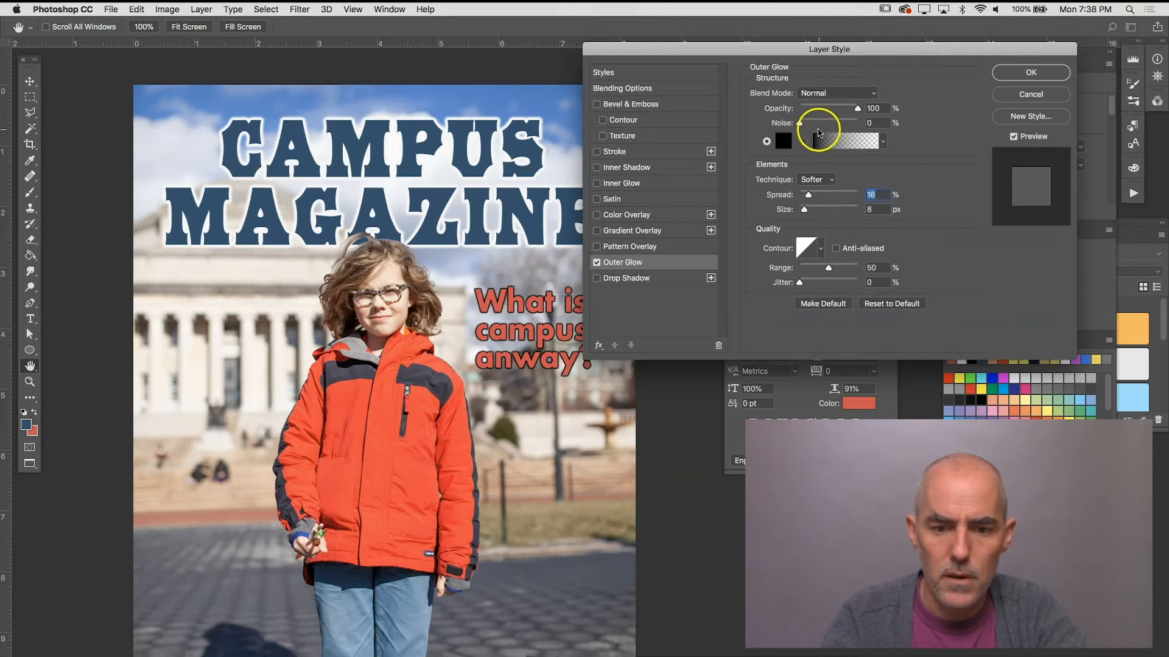
pyautogui.moveTo(833, 116); pyautogui.dragTo(833, 115)
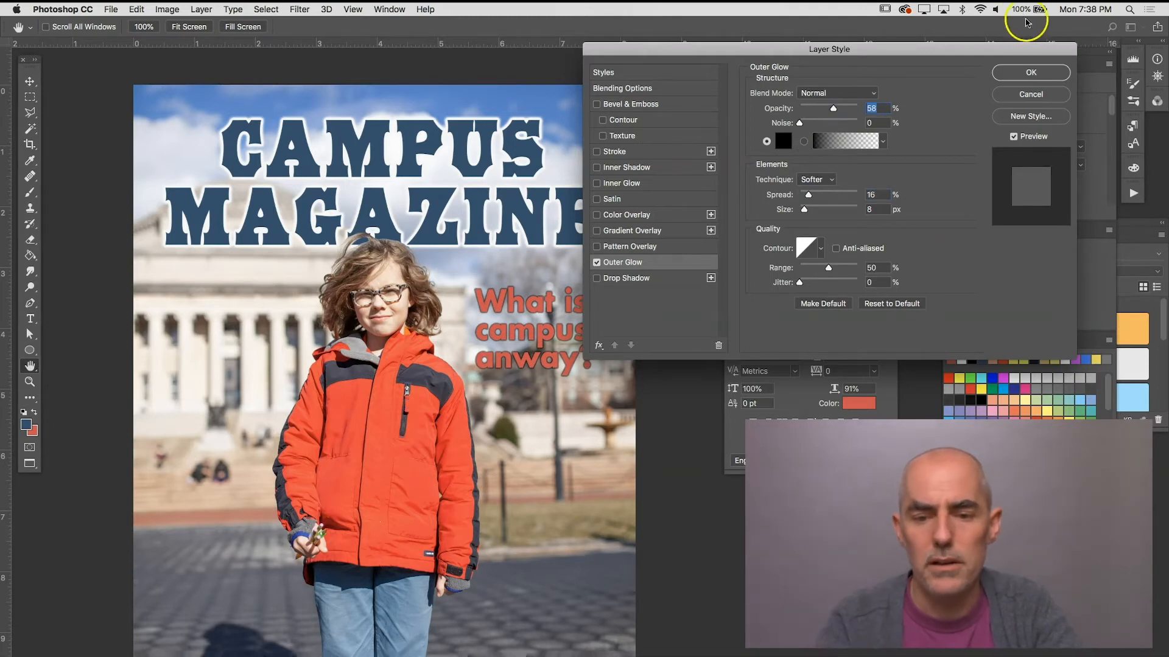
pyautogui.click(1029, 73)
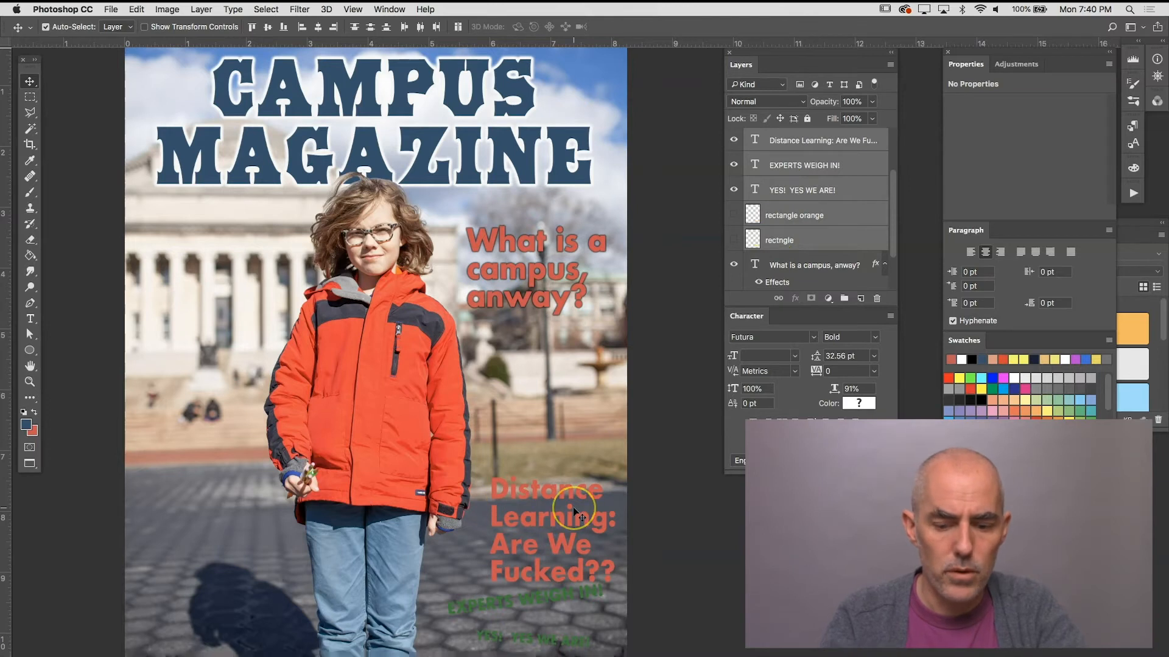
# Step: Apply a black Outer Glow with 47% opacity, 16% spread and 8 px size to the "Distance Learning" headline
pyautogui.press('super+plus')
pyautogui.moveTo(521, 551); pyautogui.dragTo(499, 387)
pyautogui.click(633, 493)
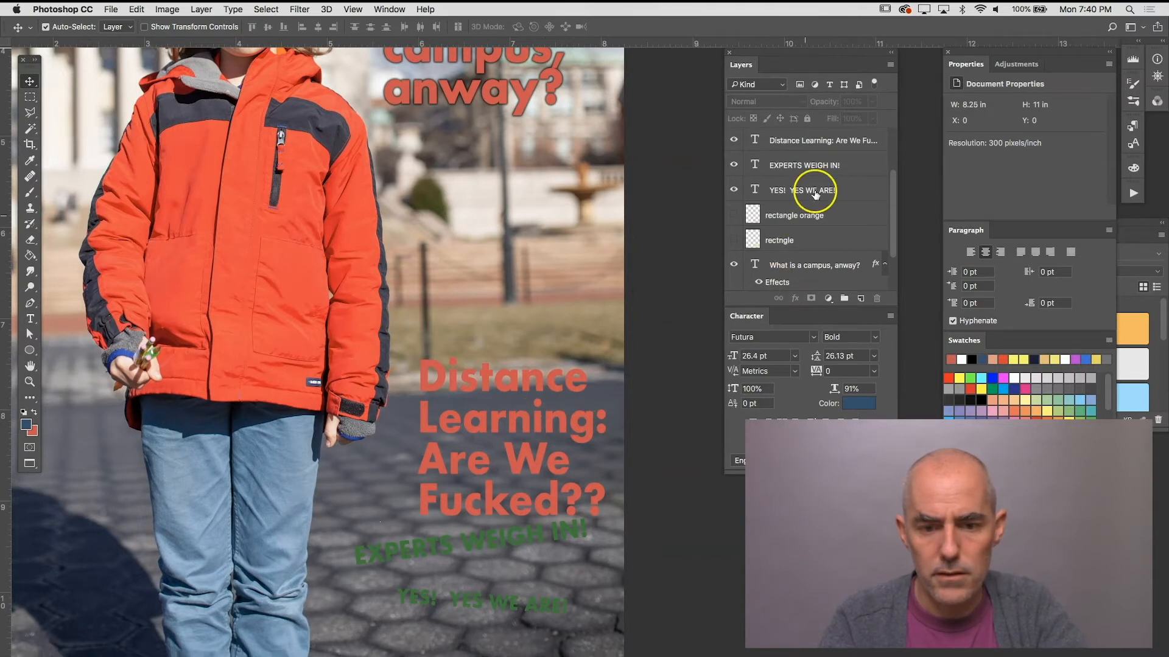
pyautogui.click(789, 143)
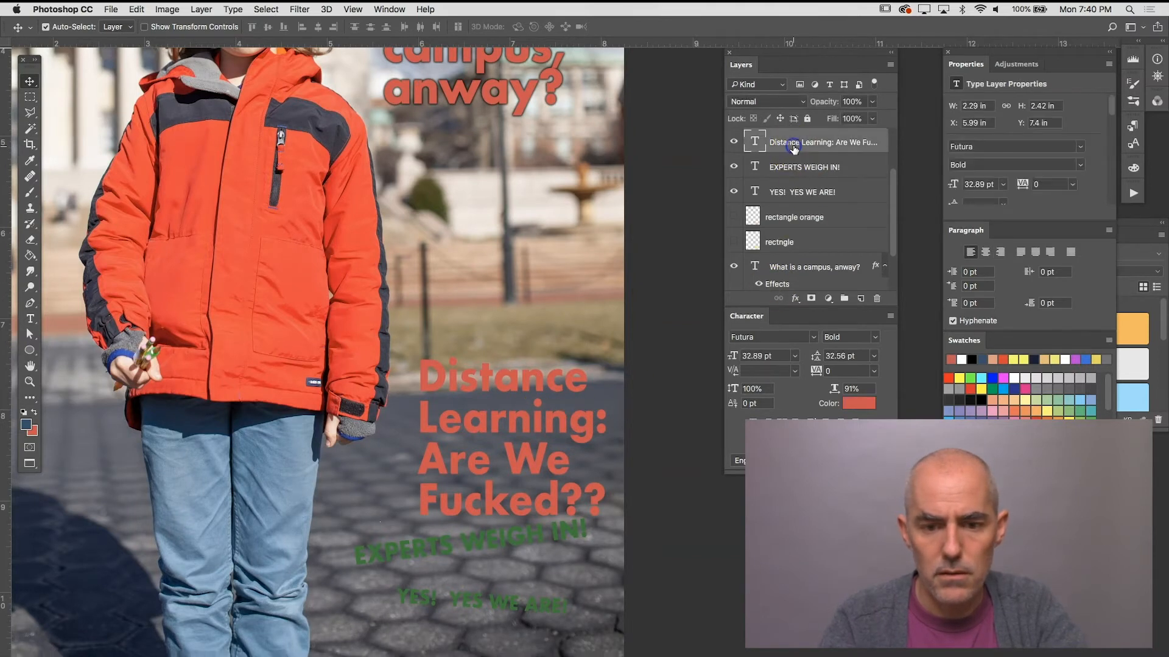
pyautogui.click(798, 299)
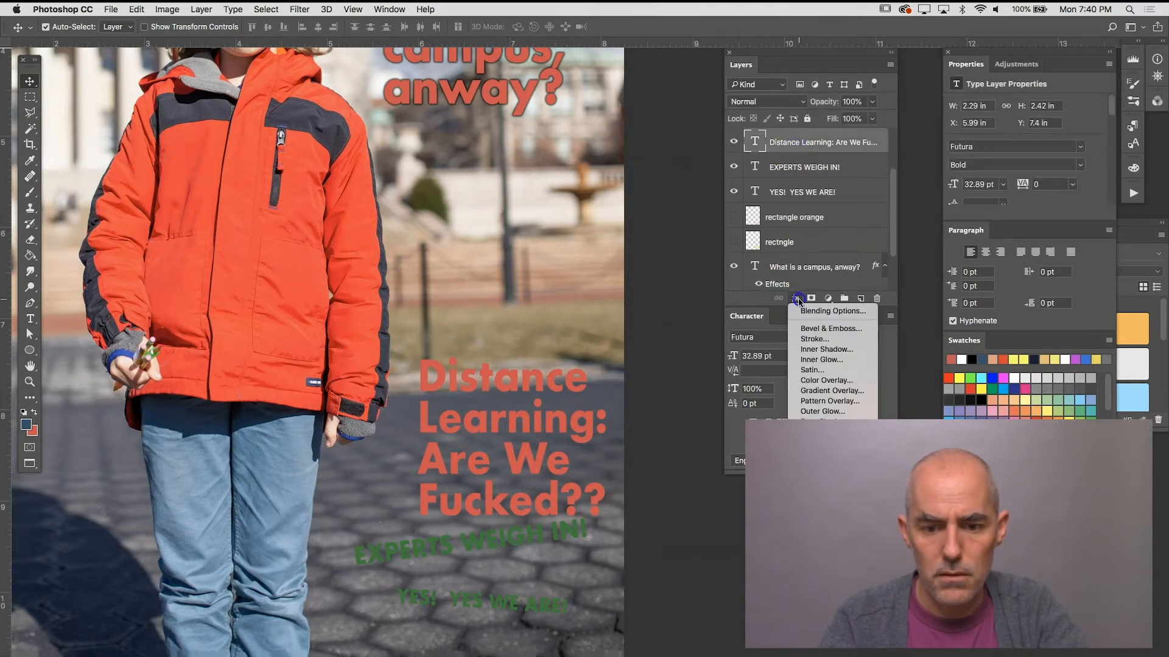
pyautogui.click(824, 412)
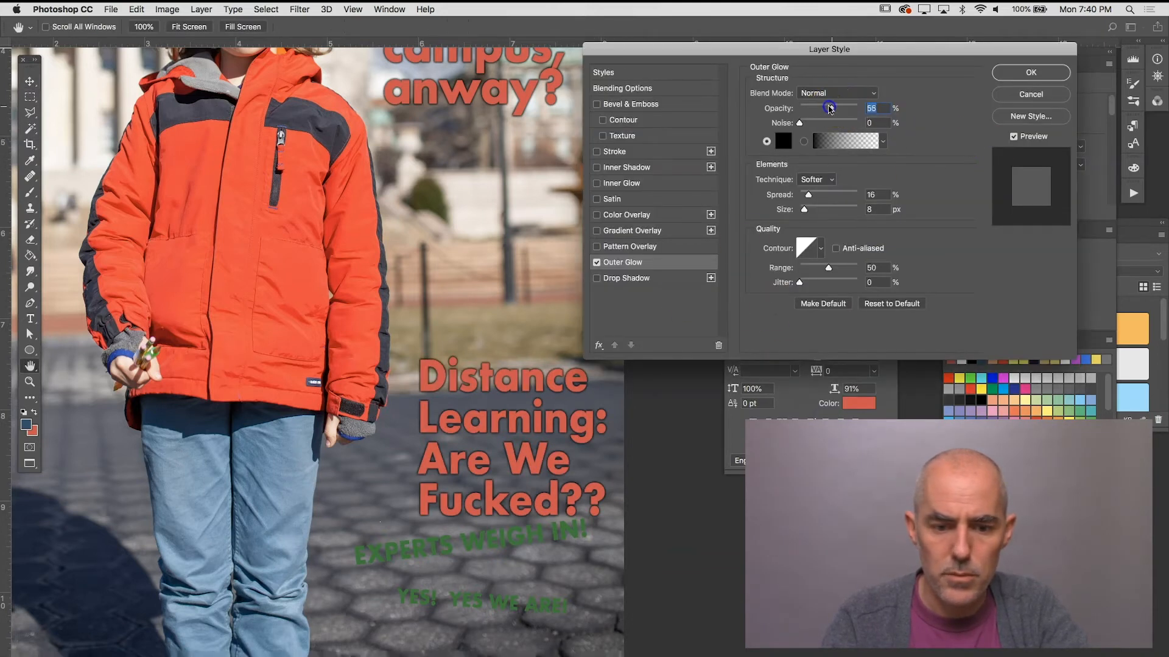
pyautogui.click(1032, 72)
pyautogui.press('v')
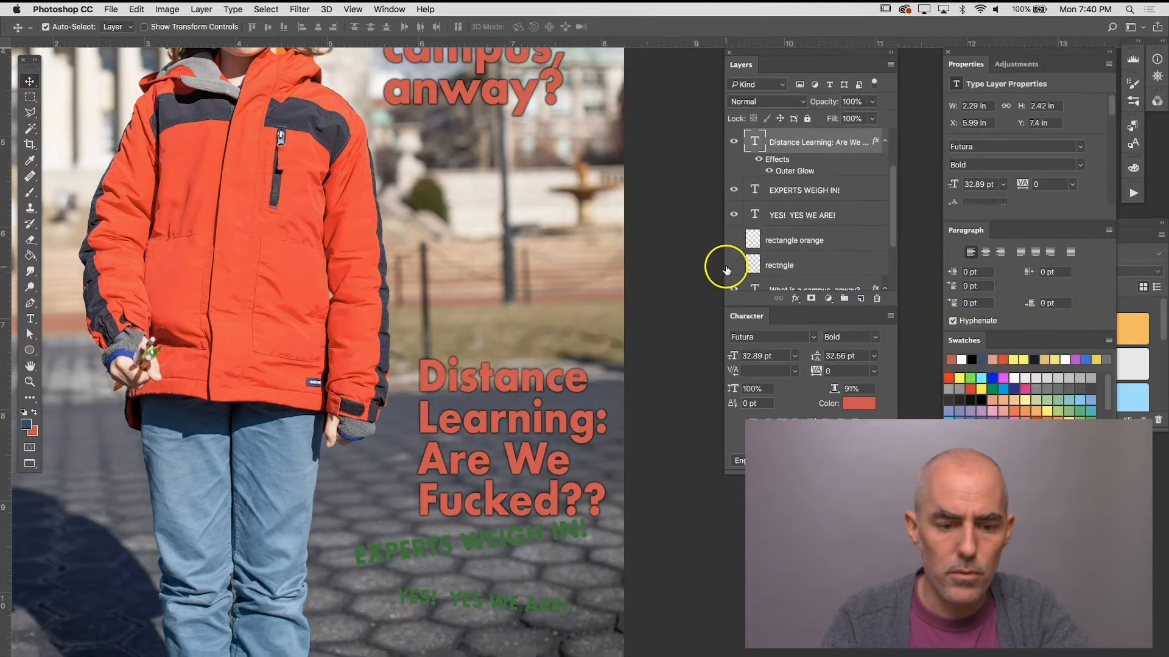
# Step: Draw a yellow rectangle about 858 × 173 px behind the green "EXPERTS WEIGH IN!" text
pyautogui.click(472, 541)
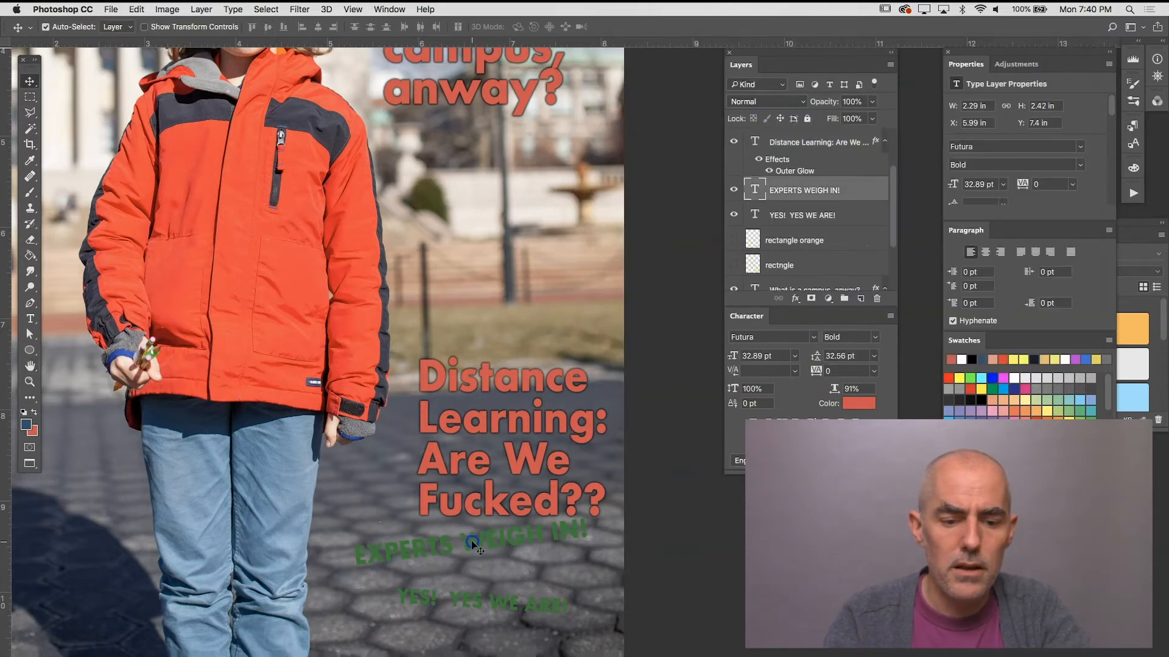
pyautogui.click(456, 596)
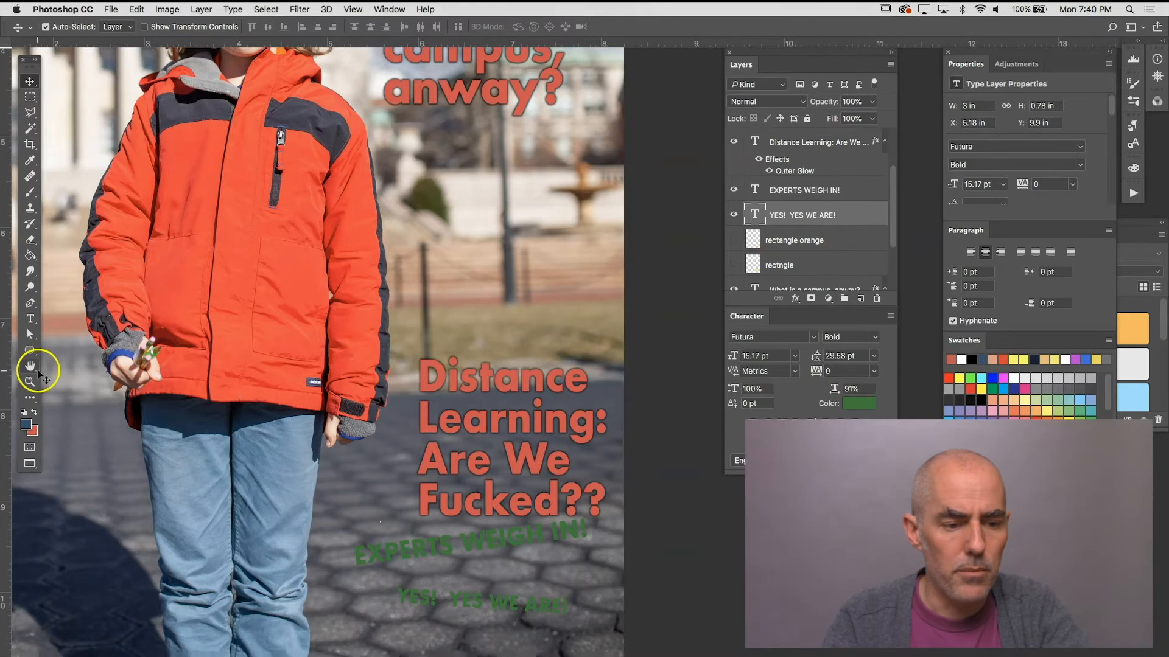
pyautogui.moveTo(29, 348); pyautogui.dragTo(74, 353)
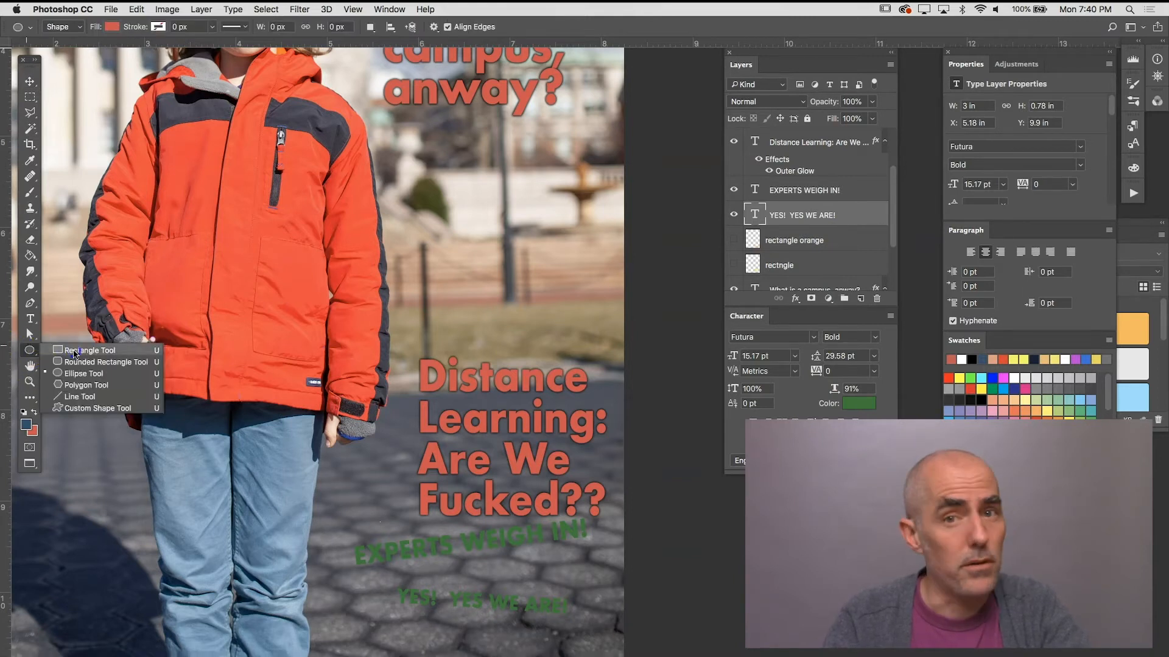
pyautogui.moveTo(73, 352); pyautogui.dragTo(73, 351)
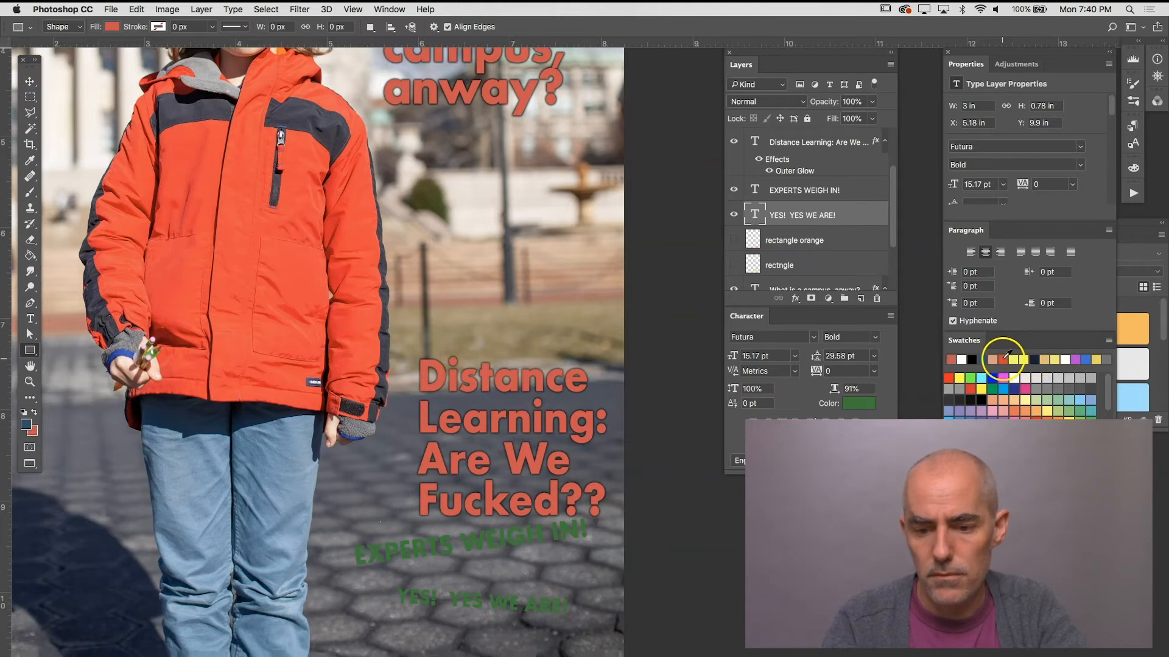
pyautogui.click(1050, 356)
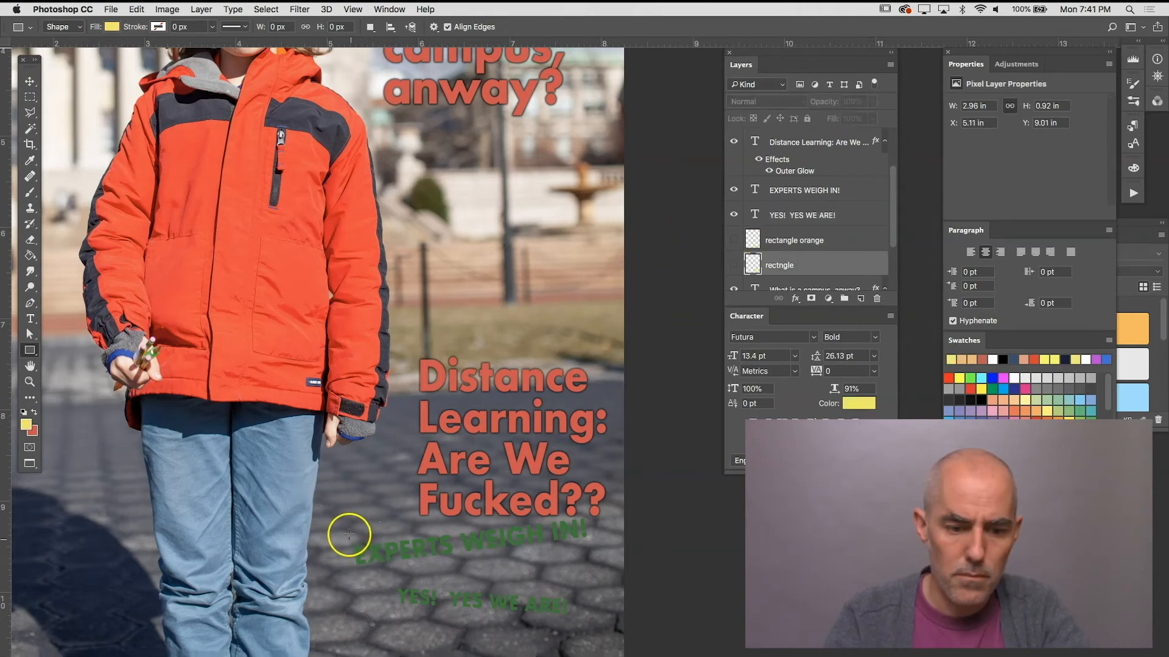
pyautogui.moveTo(337, 527); pyautogui.dragTo(598, 579)
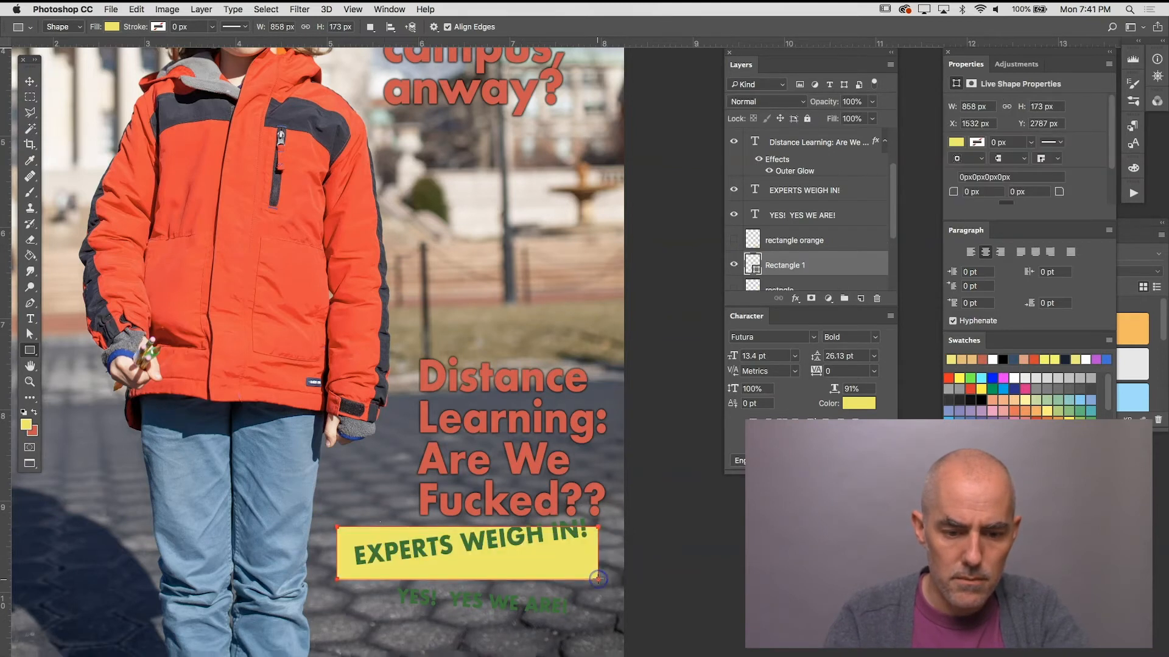
# Step: Rotate the yellow rectangle to about -6.8° and centre it behind the "EXPERTS WEIGH IN!" text, converting it to a regular path
pyautogui.press('super+t')
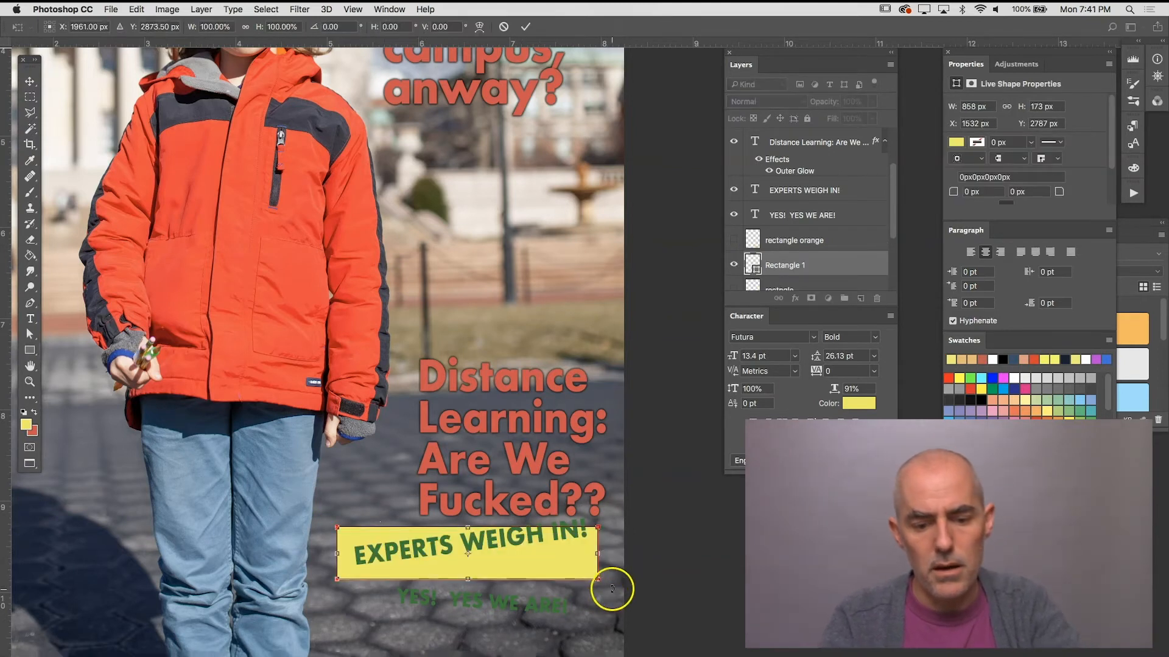
pyautogui.moveTo(612, 589); pyautogui.dragTo(627, 563)
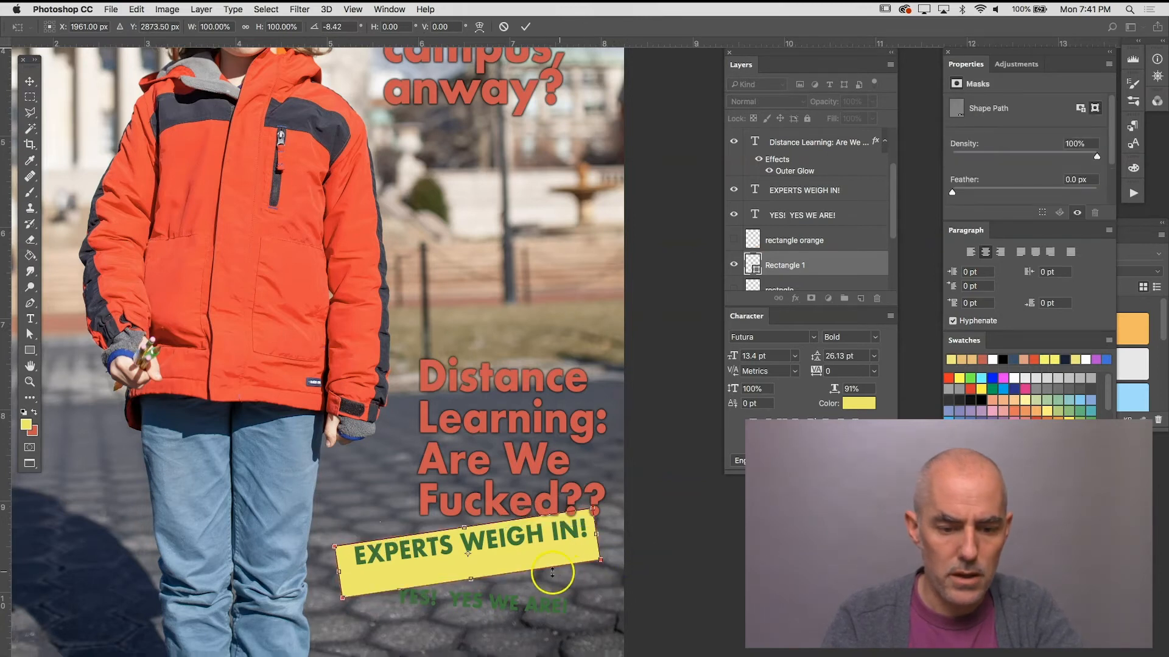
pyautogui.moveTo(528, 558); pyautogui.dragTo(575, 554)
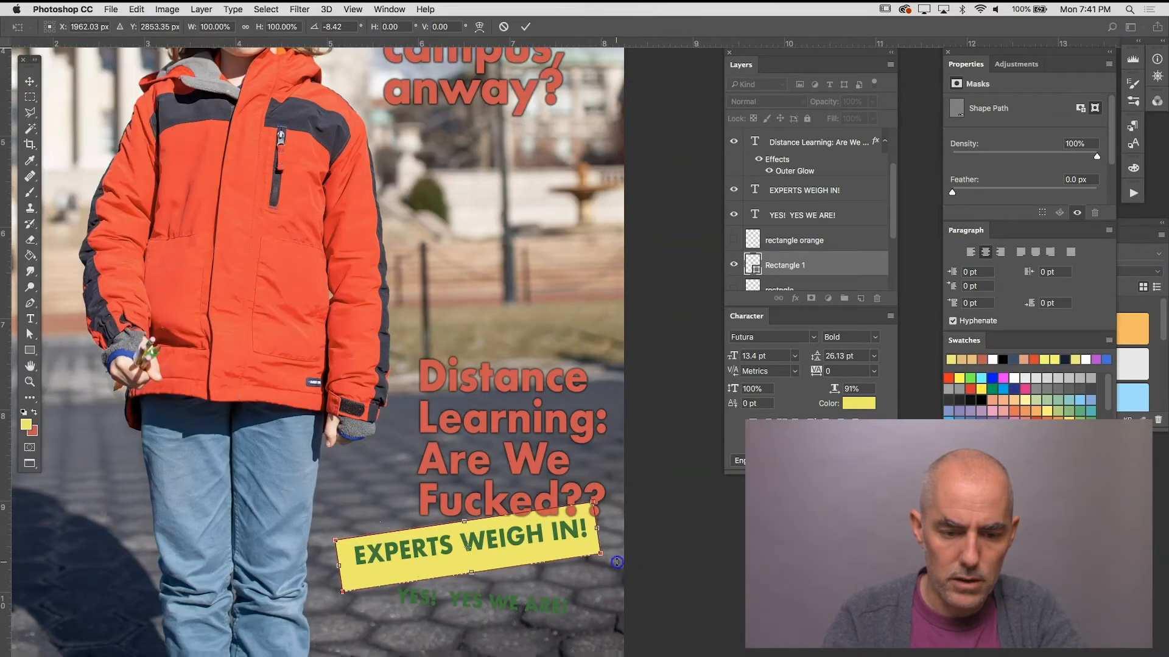
pyautogui.moveTo(636, 553); pyautogui.dragTo(572, 549)
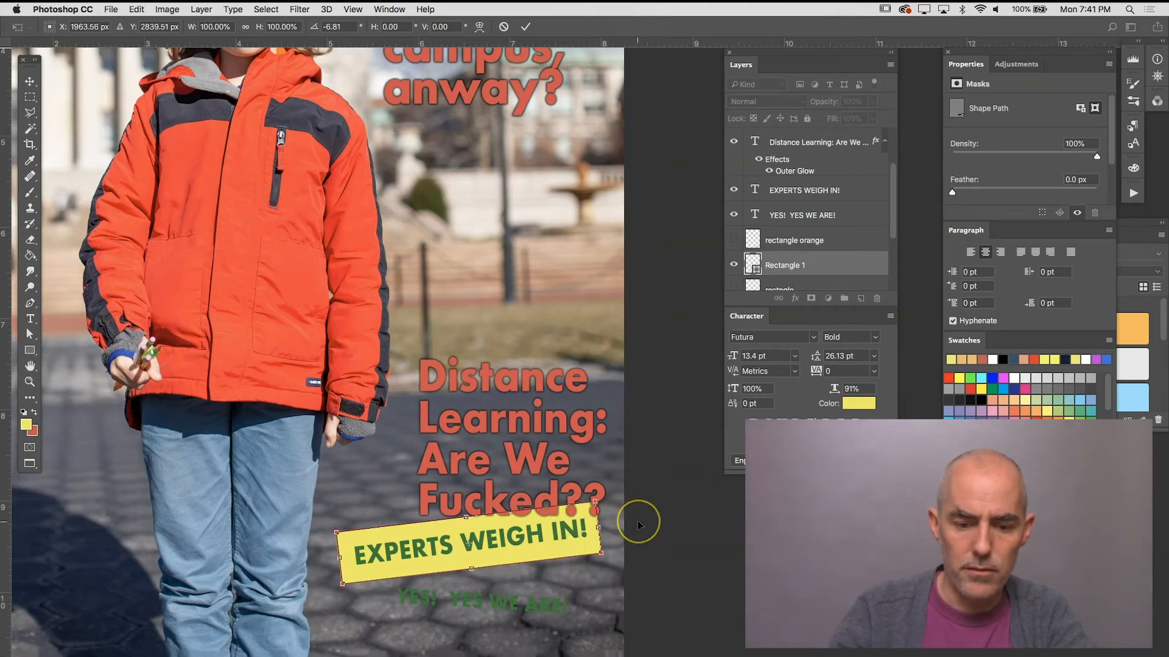
pyautogui.press('Return')
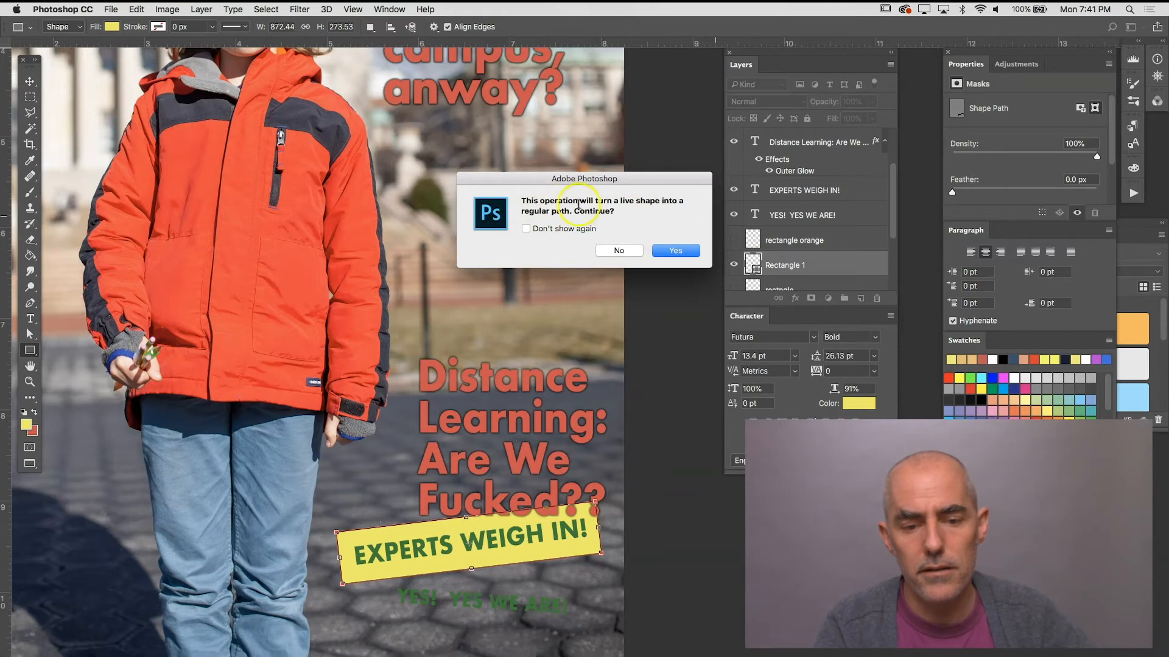
pyautogui.click(669, 251)
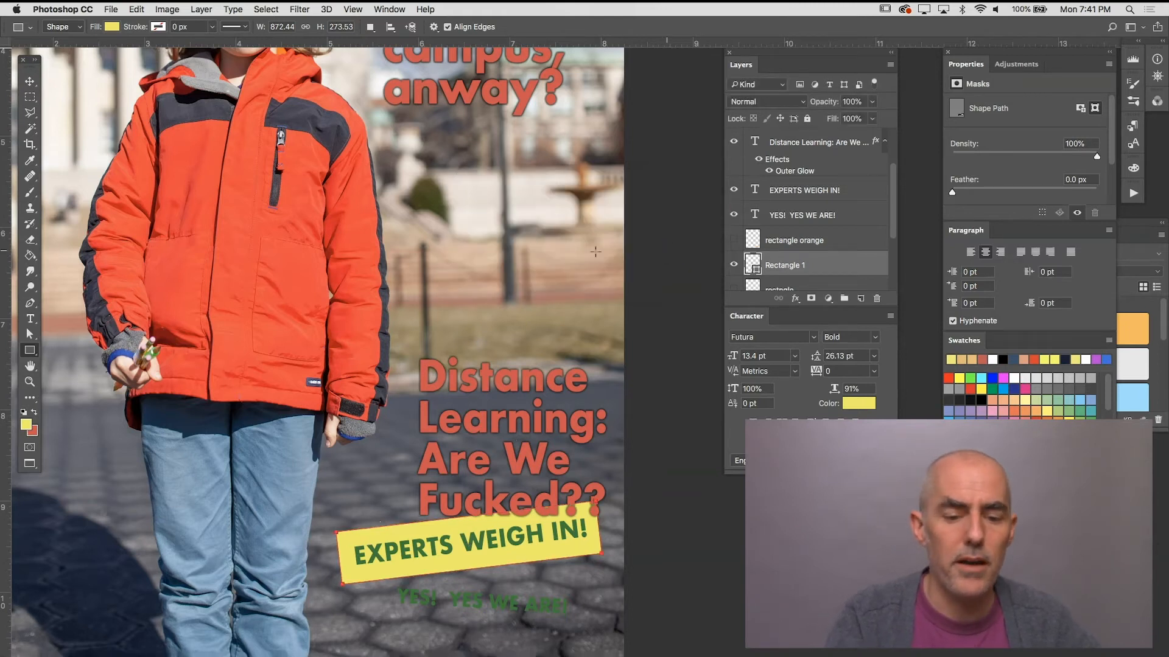
# Step: Switch the Rectangle tool to Pixels mode and add a new empty layer directly above the yellow banner
pyautogui.click(77, 28)
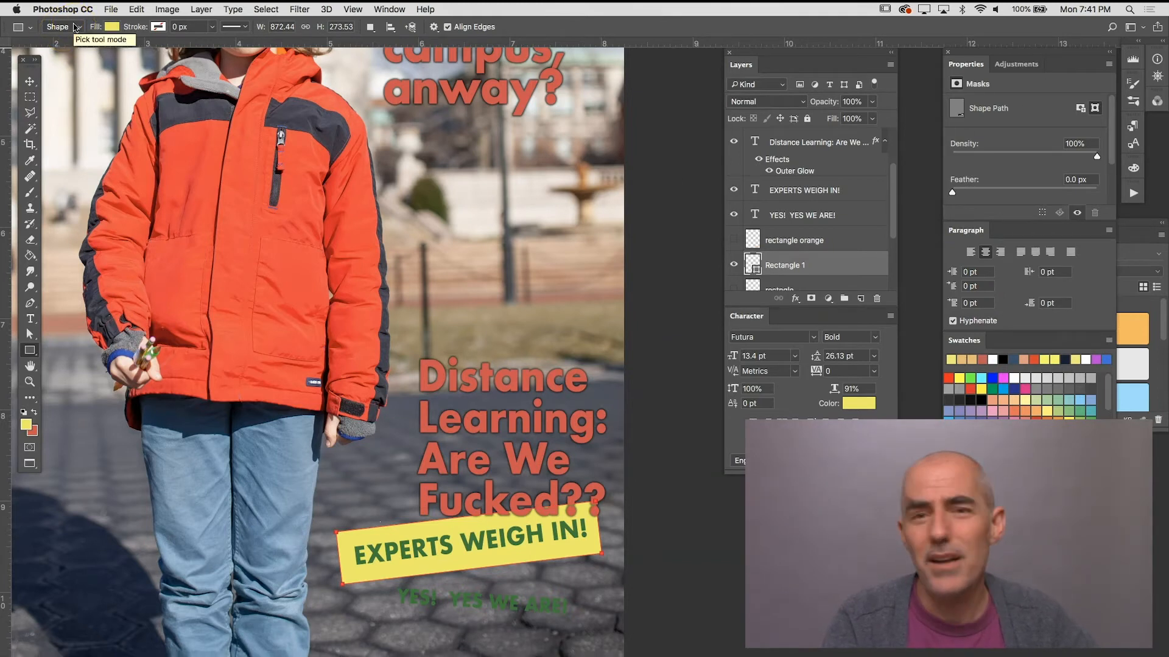
pyautogui.click(76, 29)
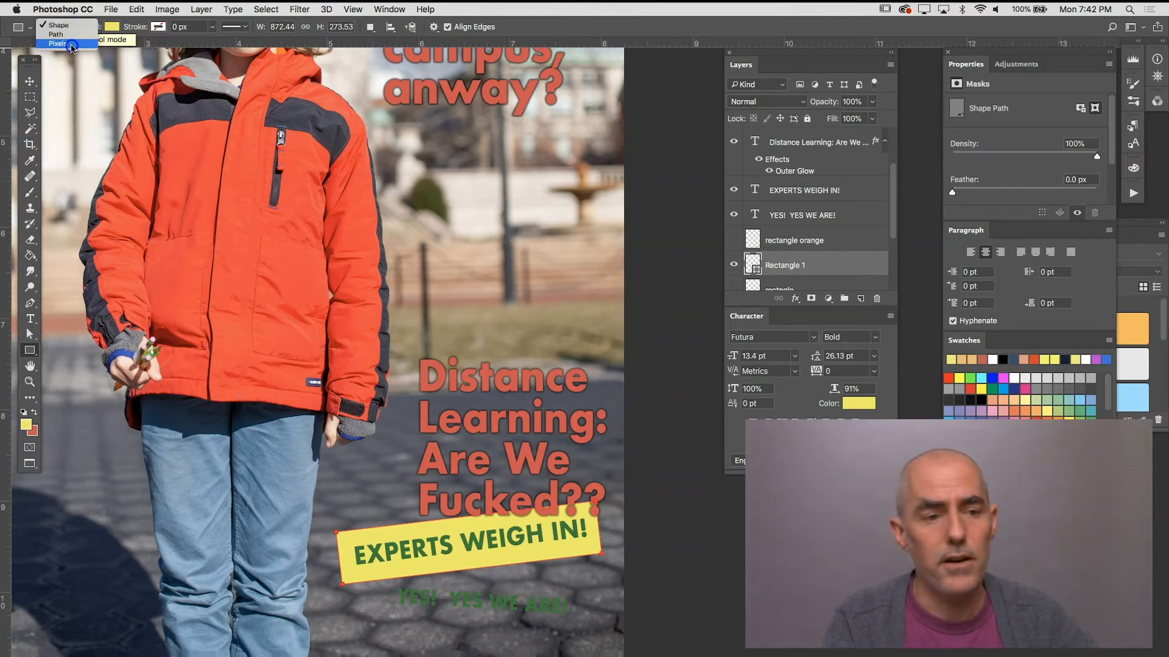
pyautogui.click(71, 44)
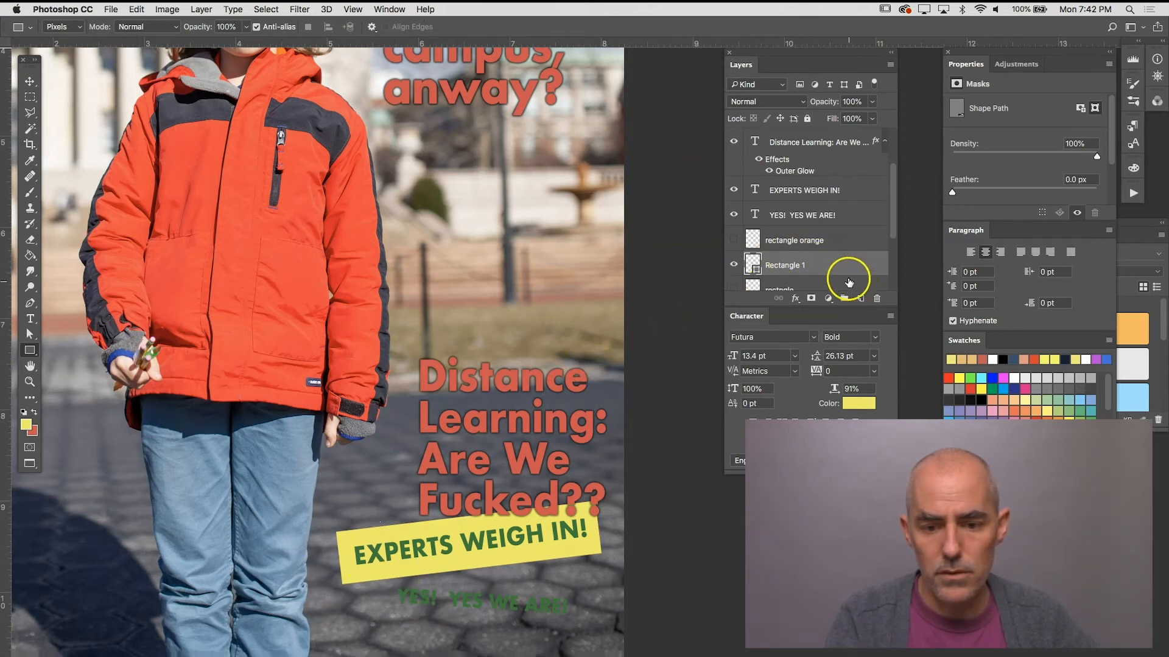
pyautogui.click(861, 298)
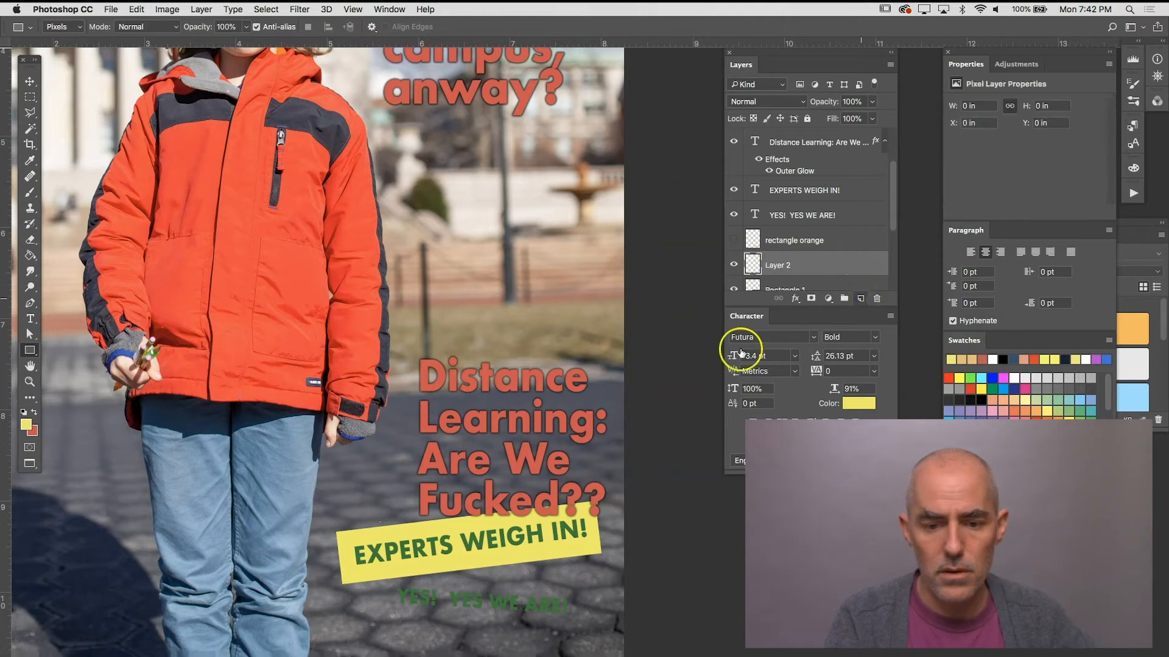
# Step: Draw a light orange pixel rectangle on the new layer behind the green "YES! YES WE ARE!" text
pyautogui.moveTo(386, 567); pyautogui.dragTo(594, 622)
pyautogui.press('super+z')
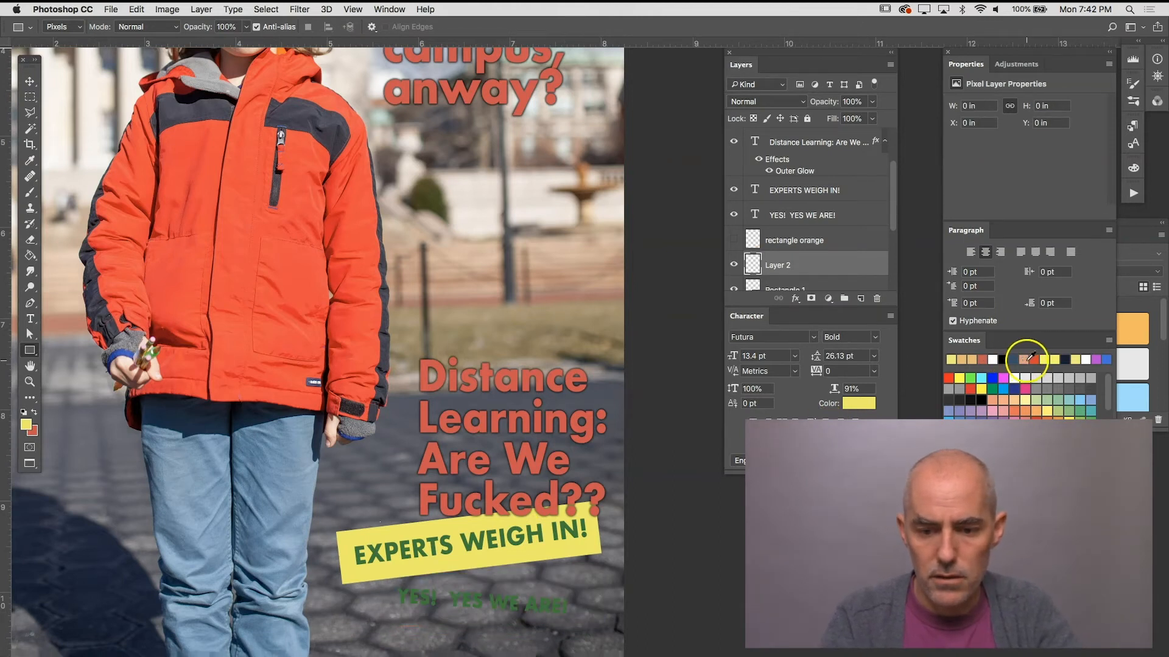
pyautogui.click(959, 359)
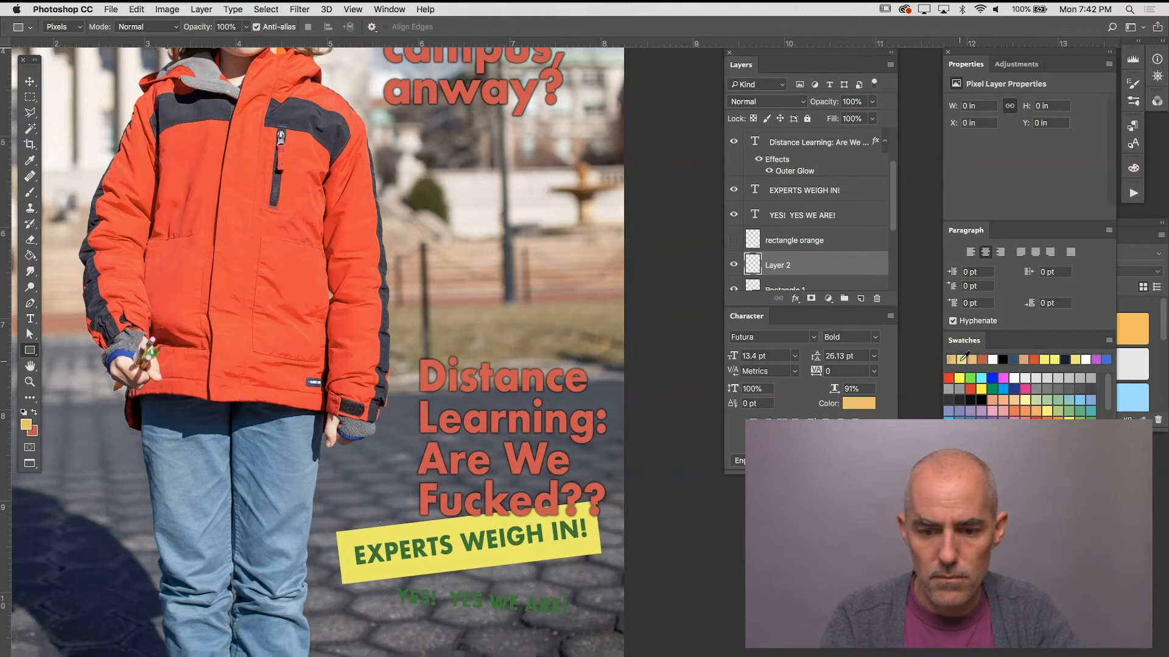
pyautogui.moveTo(380, 572); pyautogui.dragTo(589, 630)
# Step: Rotate the orange rectangle slightly clockwise and trim its height to fit the tilt of "YES! YES WE ARE!"
pyautogui.press('super+t')
pyautogui.moveTo(607, 566); pyautogui.dragTo(612, 569)
pyautogui.moveTo(483, 570); pyautogui.dragTo(483, 577)
pyautogui.moveTo(483, 625); pyautogui.dragTo(483, 622)
pyautogui.press('Return')
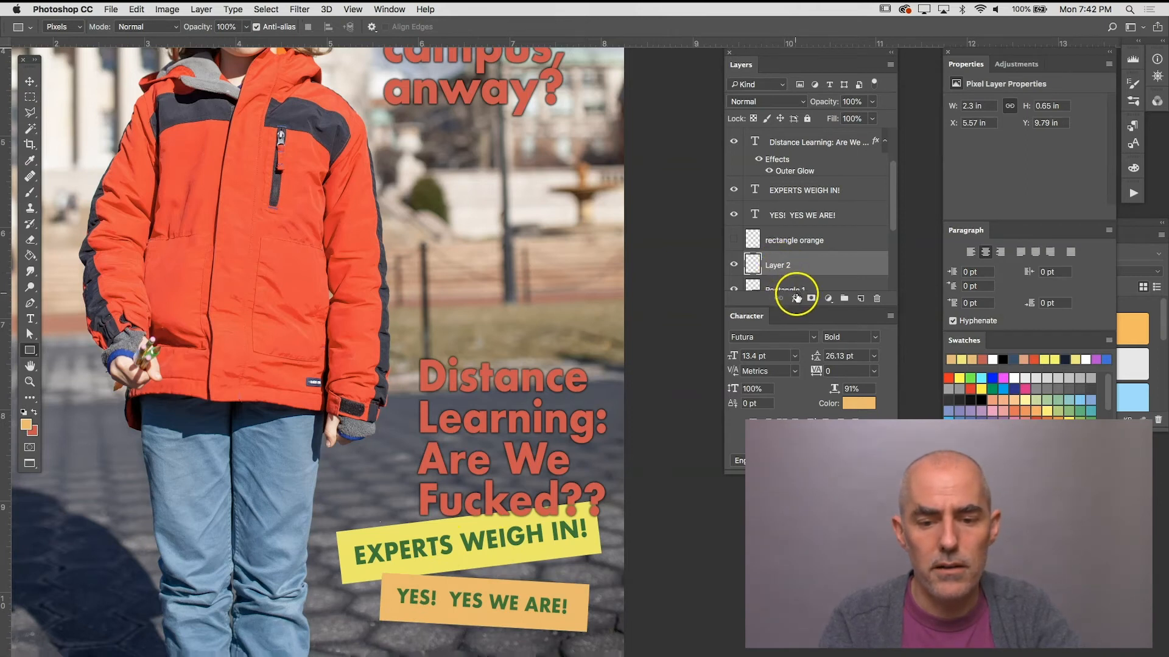
# Step: Apply a Drop Shadow to the orange banner with its angle set to -53°
pyautogui.click(796, 297)
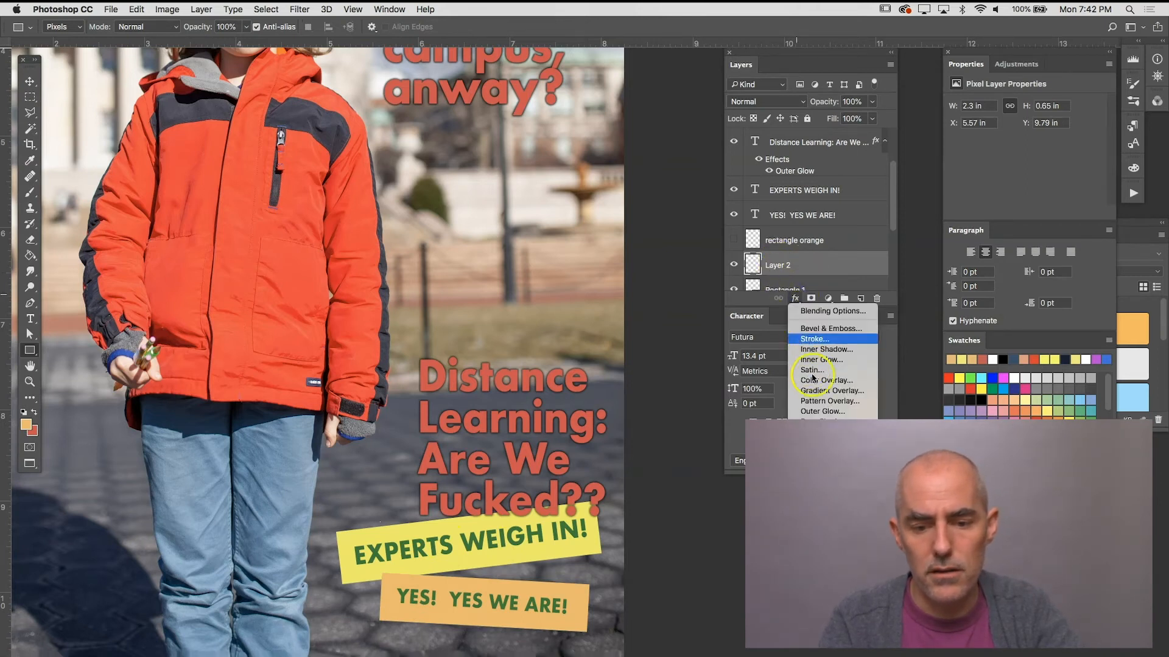
pyautogui.click(819, 420)
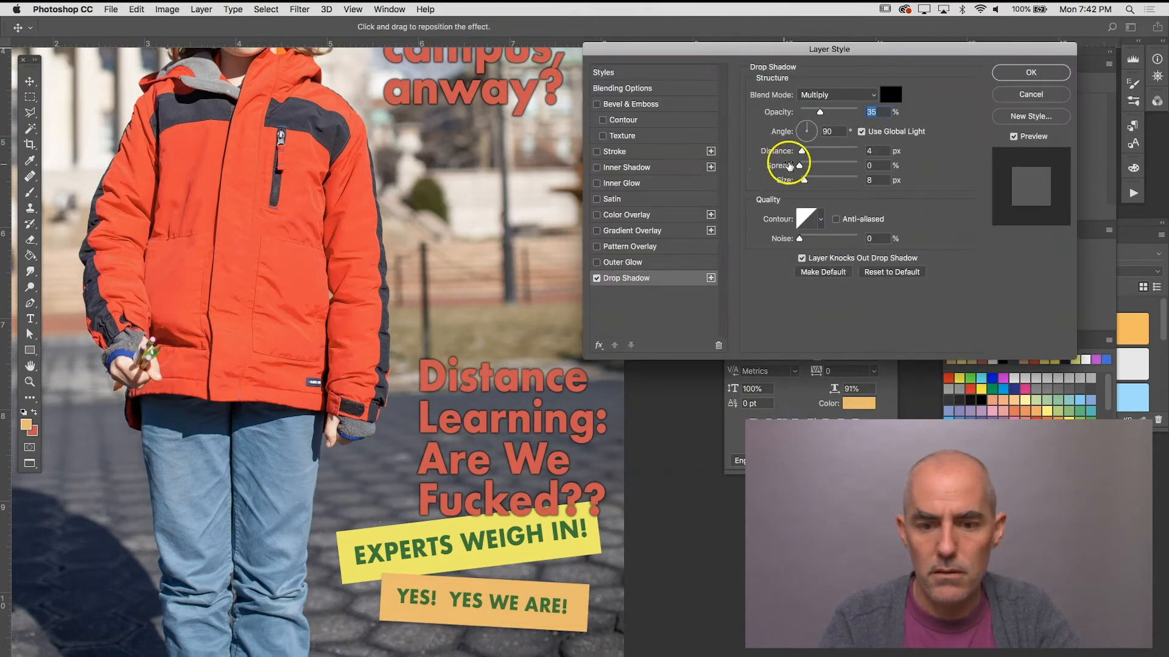
pyautogui.click(806, 128)
pyautogui.moveTo(802, 126); pyautogui.dragTo(817, 142)
pyautogui.click(1020, 75)
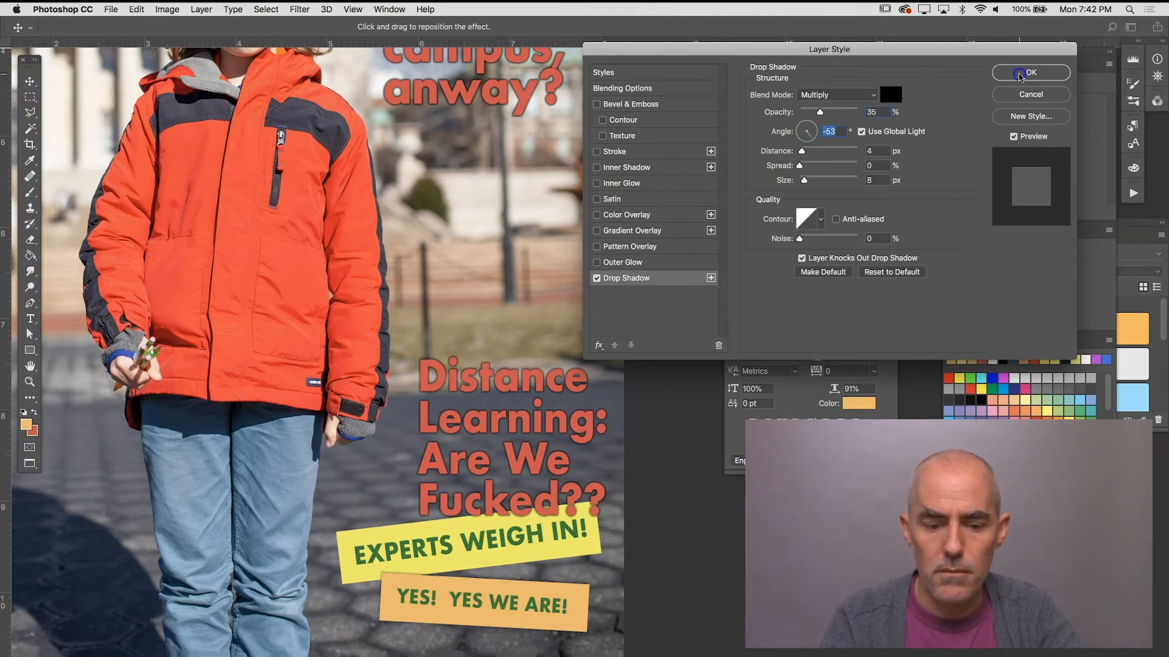
# Step: Move the Layers and Character panels aside so they no longer cover the campus headline
pyautogui.moveTo(389, 511); pyautogui.dragTo(417, 561)
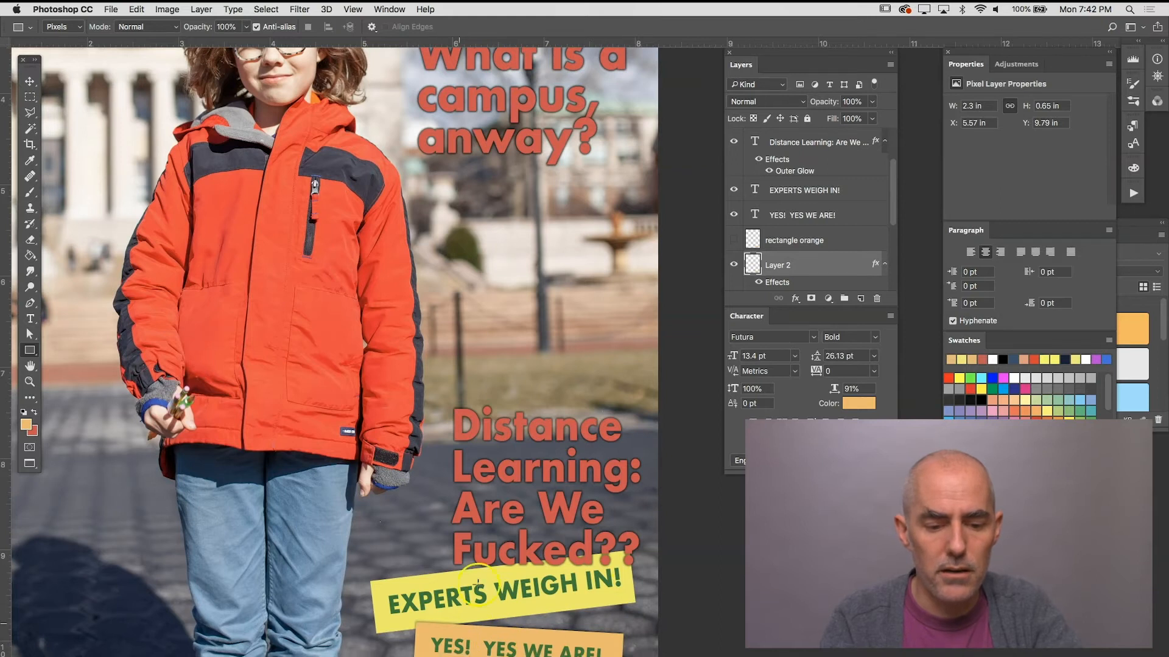
pyautogui.moveTo(428, 448); pyautogui.dragTo(595, 608)
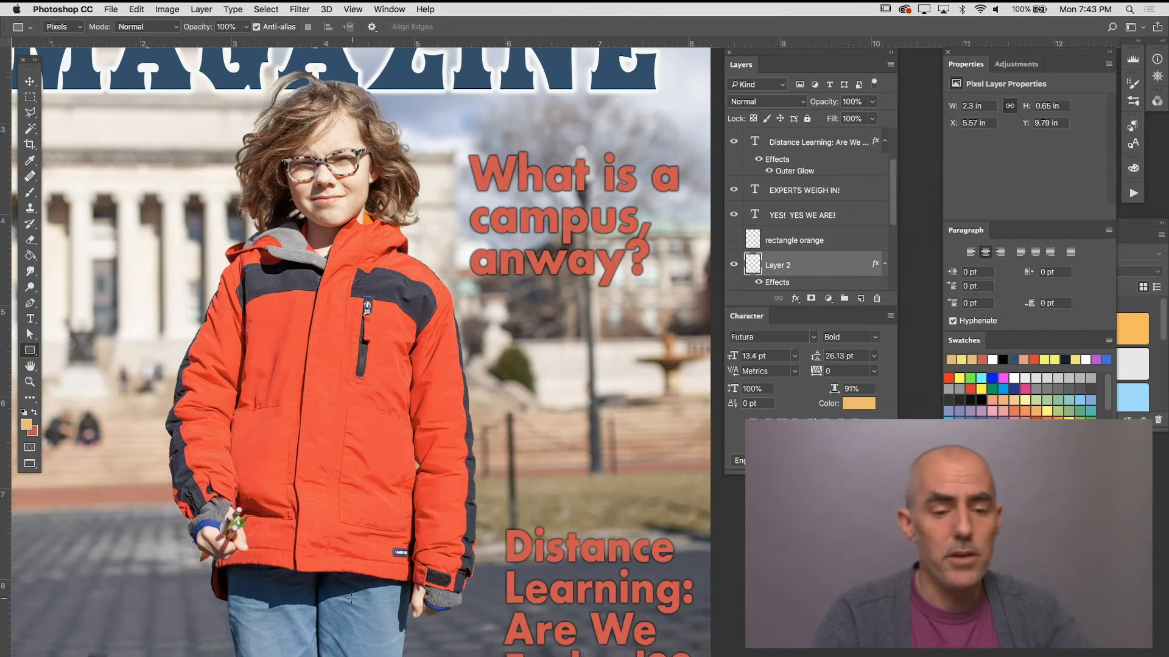
pyautogui.moveTo(283, 538); pyautogui.dragTo(433, 484)
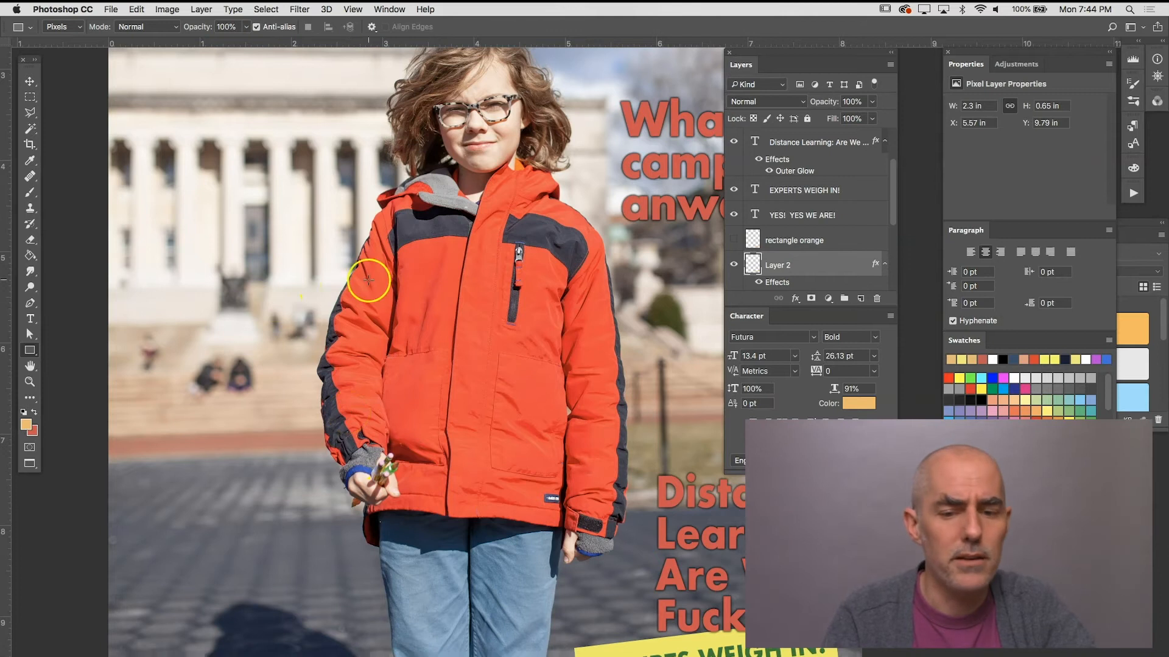
pyautogui.moveTo(759, 56); pyautogui.dragTo(874, 66)
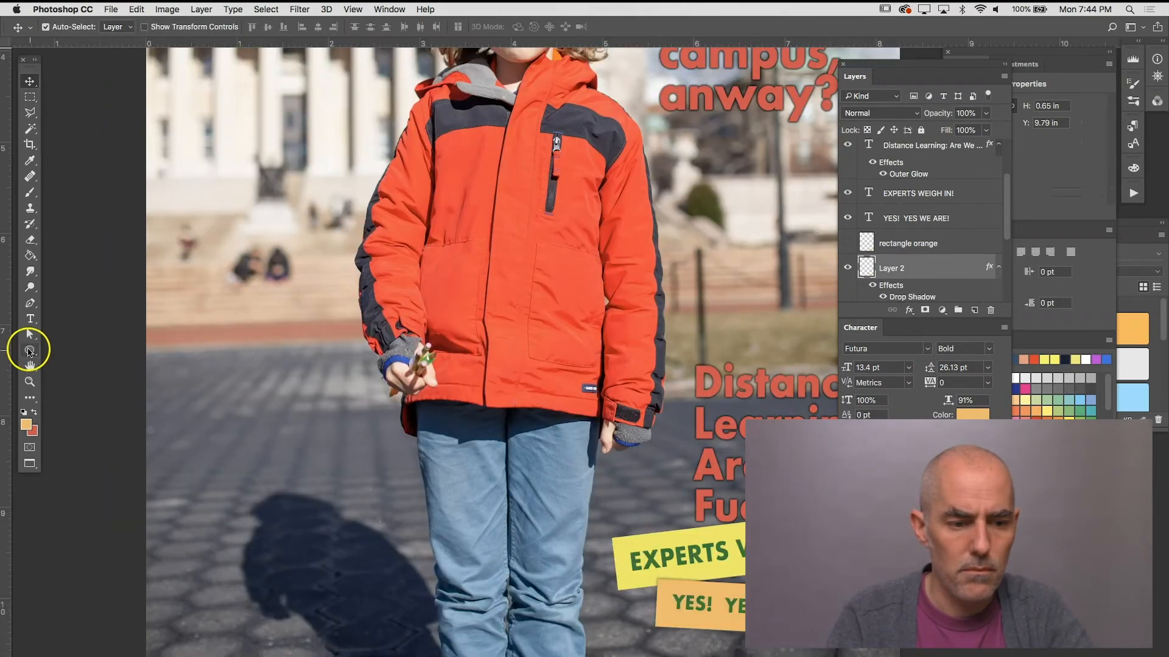
# Step: Set up the Ellipse tool in Shape mode with a pink stroke 31.97 px wide
pyautogui.click(29, 351)
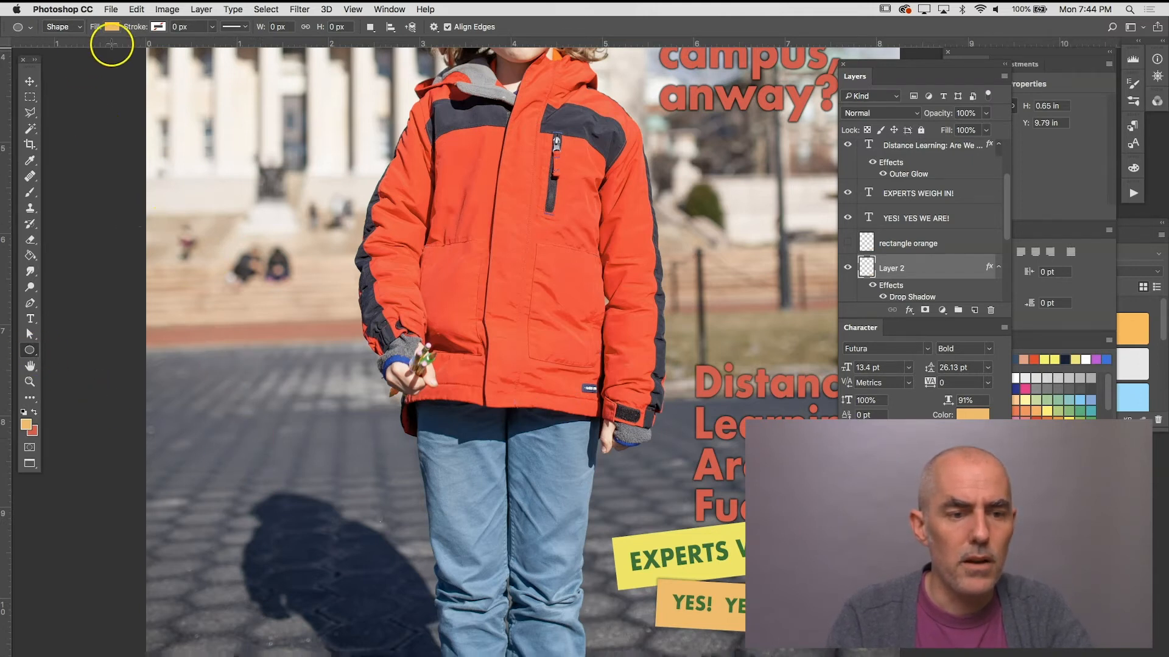
pyautogui.click(159, 26)
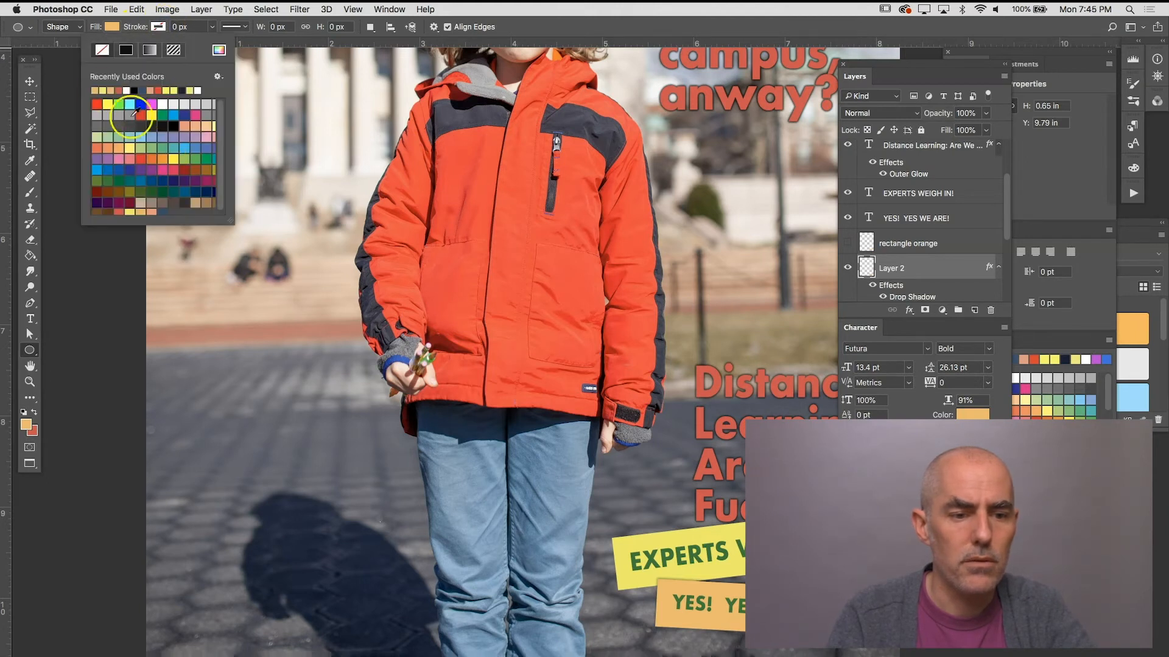
pyautogui.click(195, 126)
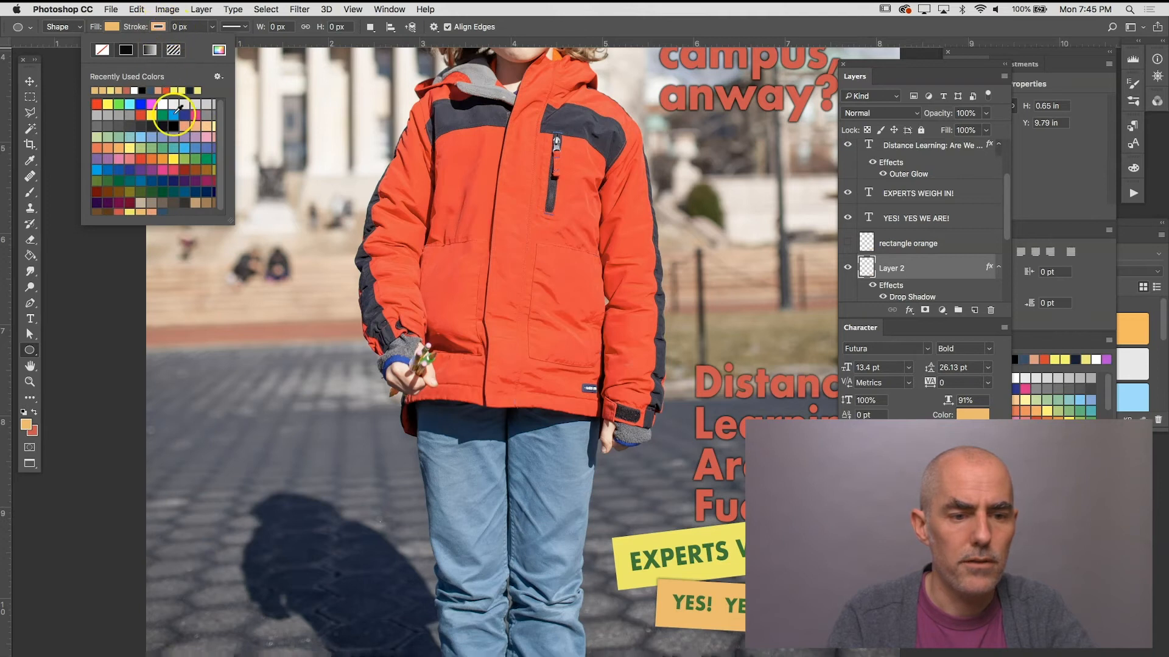
pyautogui.click(207, 135)
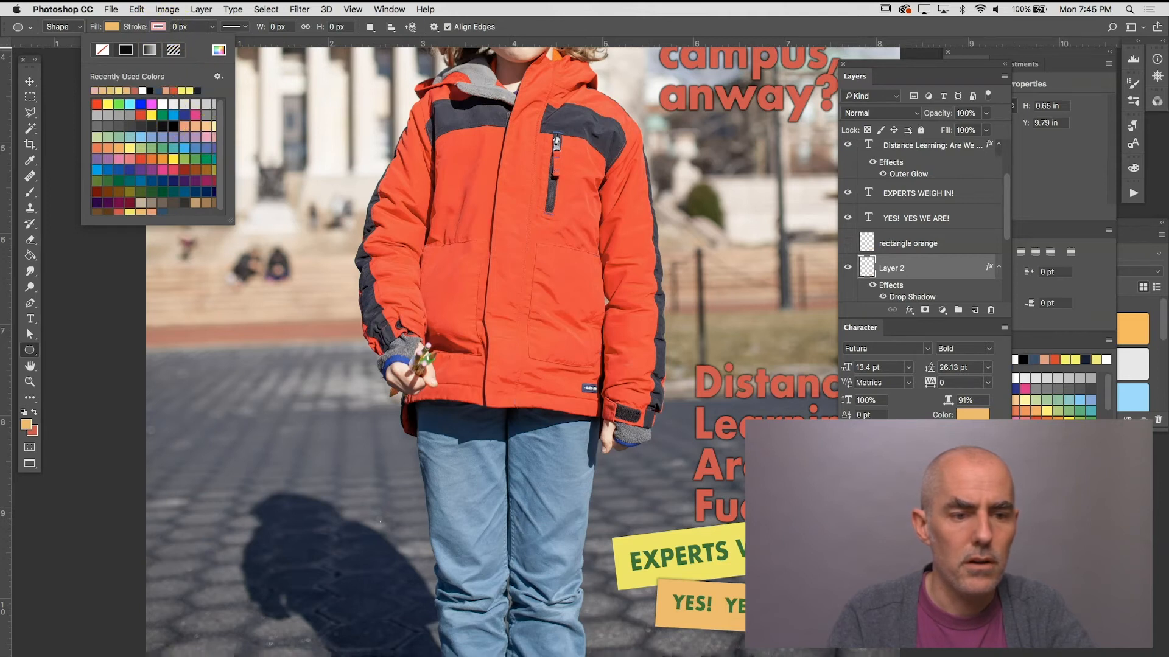
pyautogui.click(214, 27)
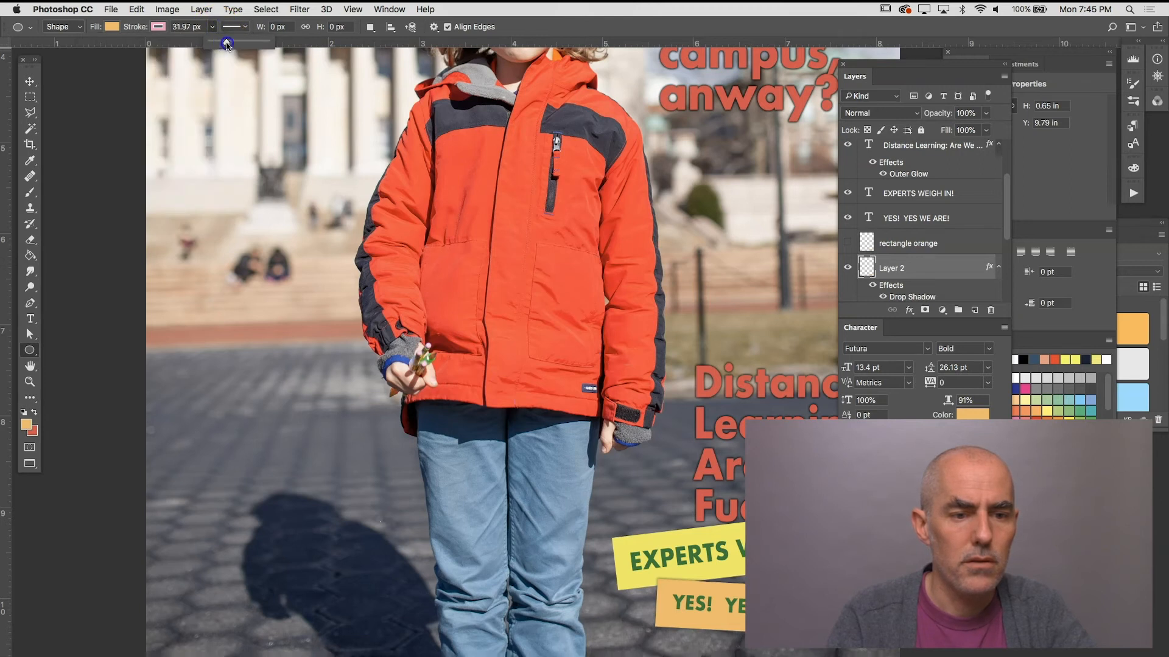
# Step: Draw an orange circle with a pink outline on the pavement beside the child and scale it to about 620 px across
pyautogui.moveTo(219, 372)
pyautogui.mouseDown()
pyautogui.moveTo(271, 481)
pyautogui.moveTo(332, 485)
pyautogui.moveTo(388, 575)
pyautogui.moveTo(389, 599)
pyautogui.mouseUp()
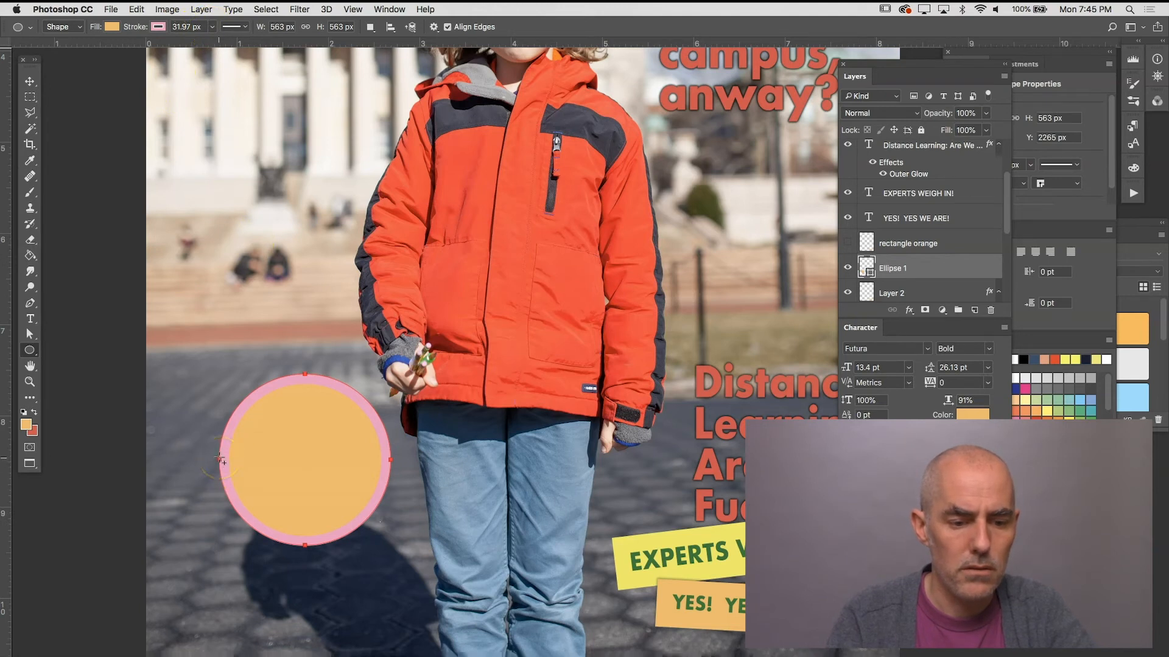
pyautogui.moveTo(220, 458); pyautogui.dragTo(197, 459)
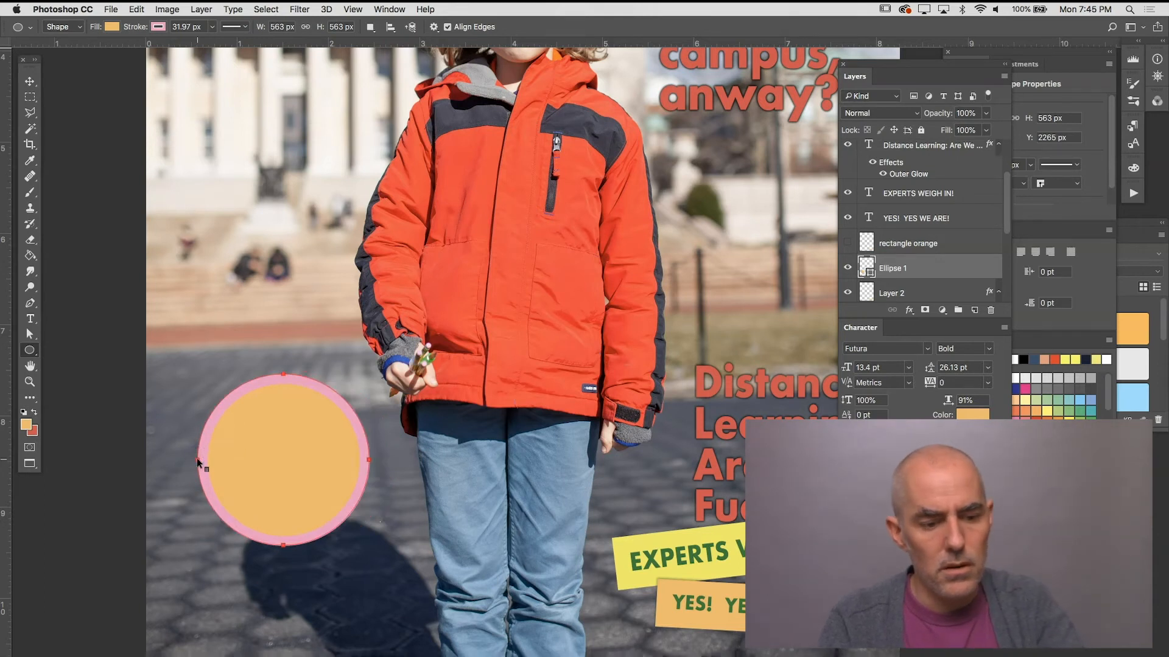
pyautogui.press('super+t')
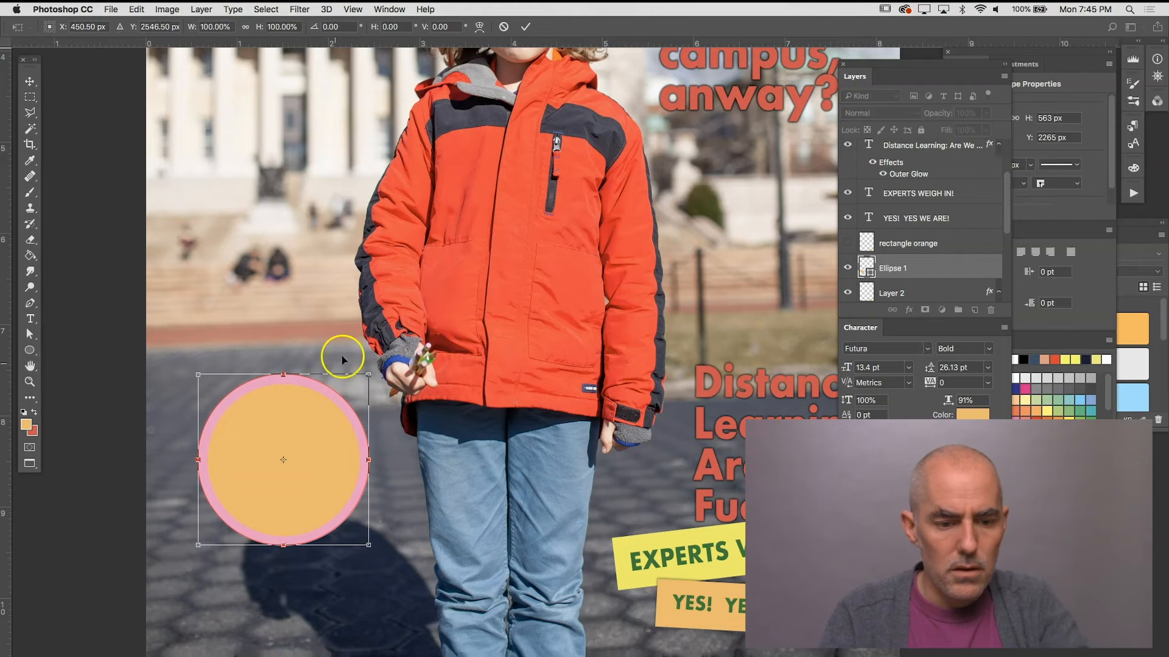
pyautogui.moveTo(369, 374); pyautogui.dragTo(390, 359)
pyautogui.moveTo(334, 449); pyautogui.dragTo(323, 469)
pyautogui.press('Return')
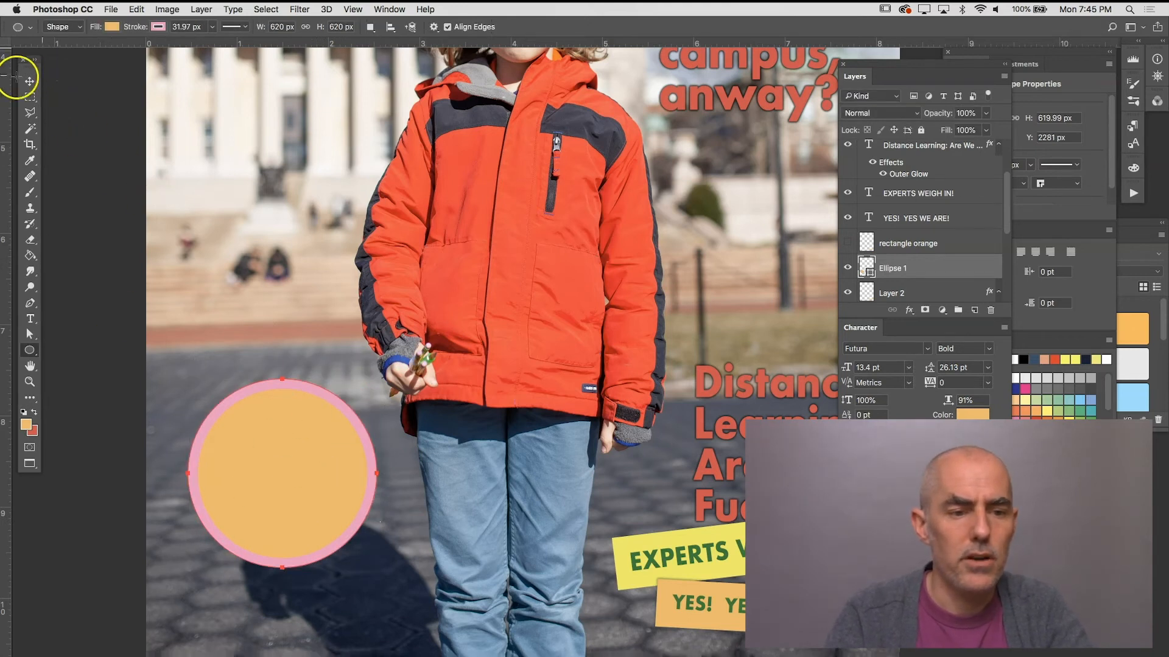
# Step: Copy the whole portrait from PH172-Assig09-Sample-11.jpg and paste it into Assignment09 above the circle layer
pyautogui.click(28, 80)
pyautogui.click(389, 9)
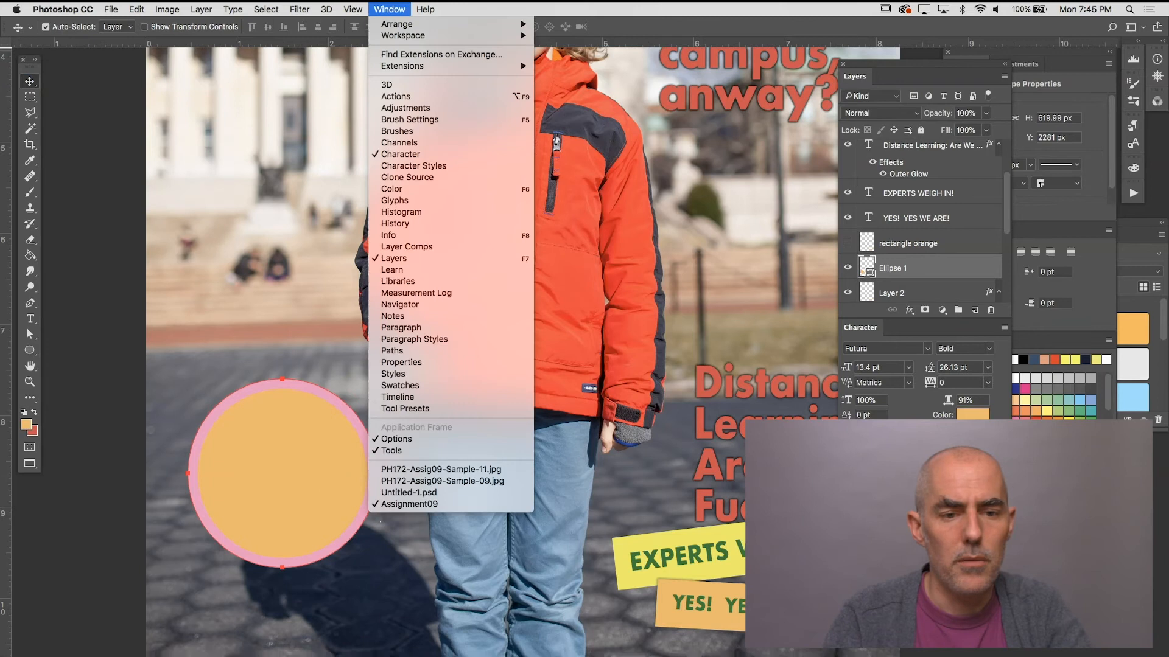
pyautogui.click(434, 481)
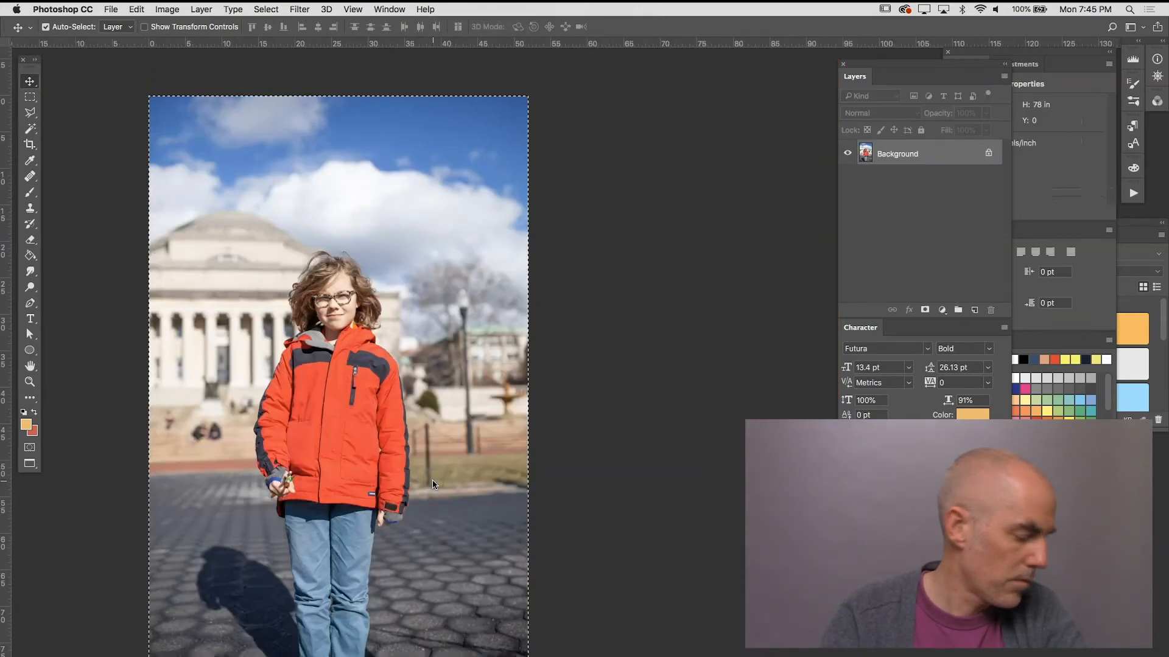
pyautogui.click(389, 9)
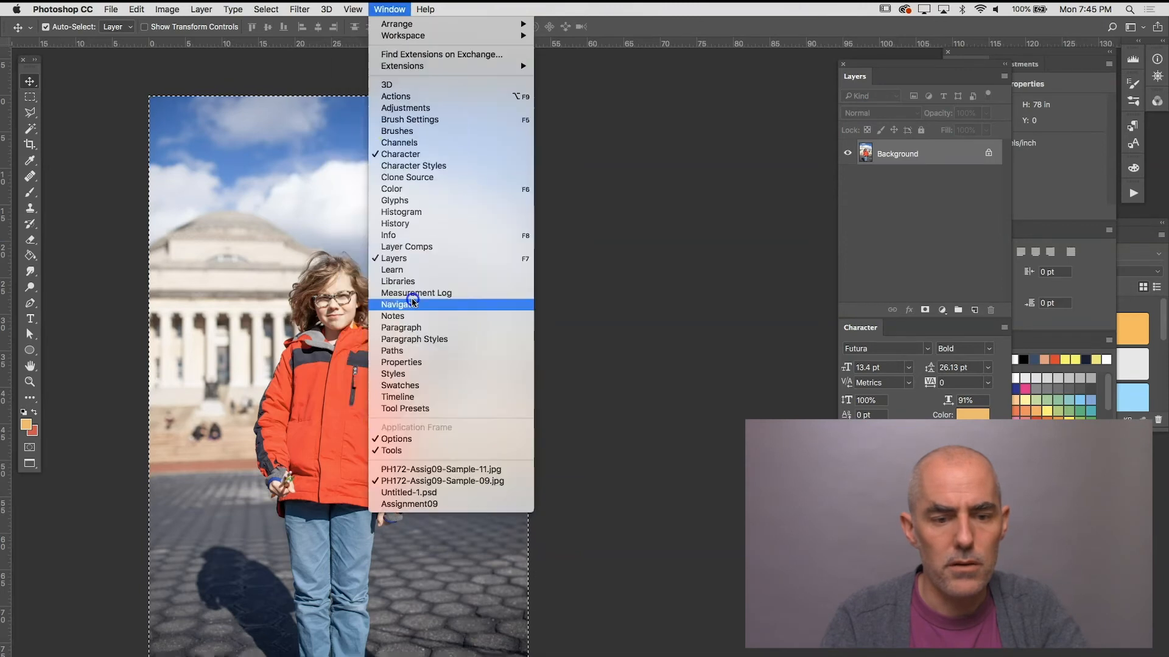
pyautogui.click(414, 470)
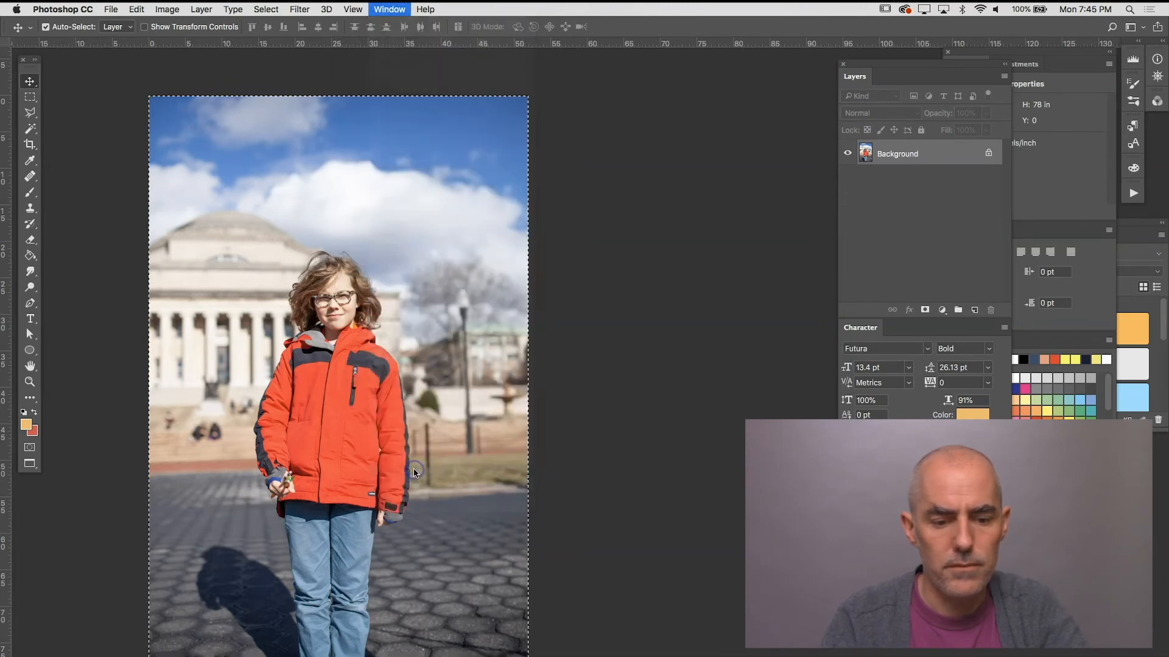
pyautogui.press('super+a')
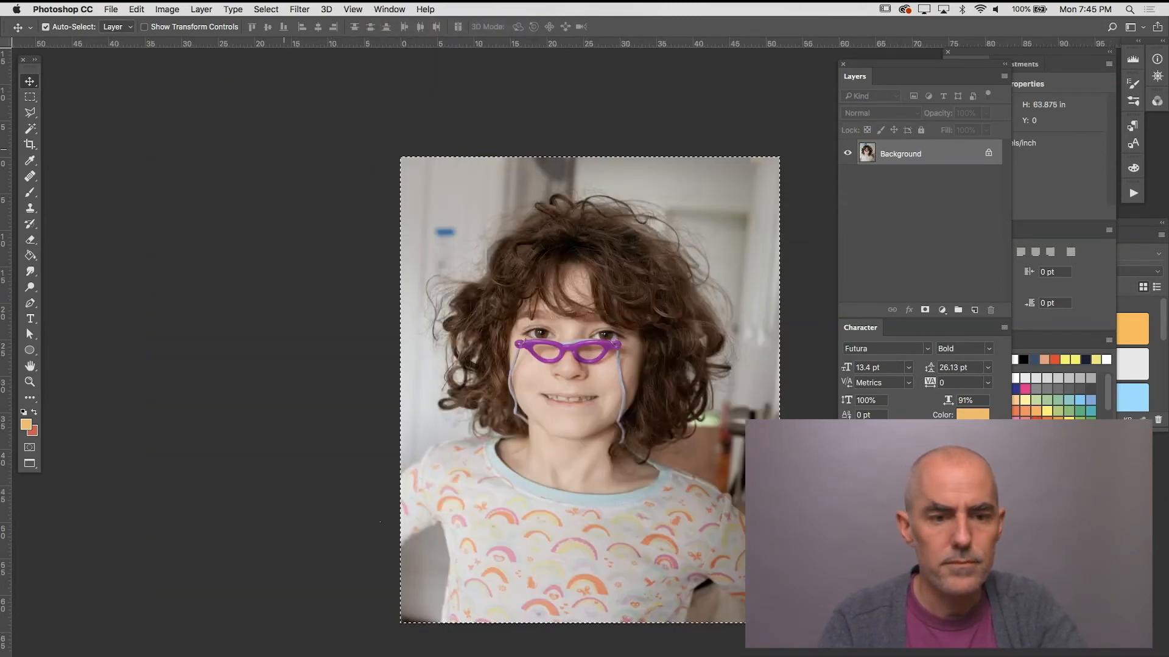
pyautogui.click(389, 9)
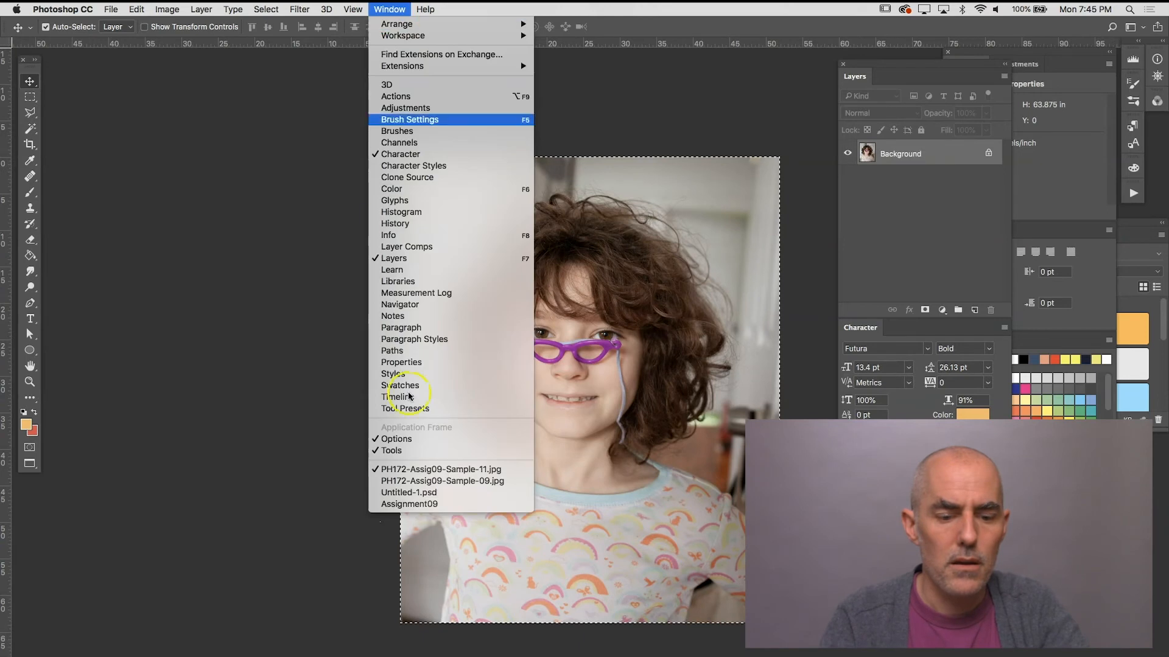
pyautogui.click(429, 505)
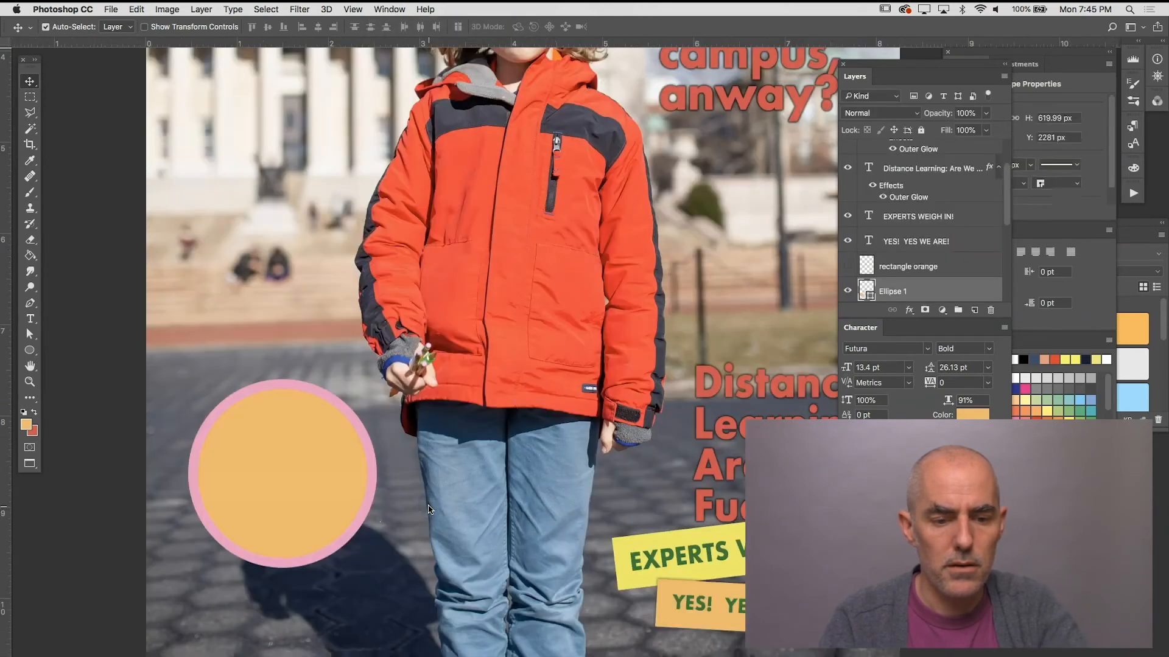
pyautogui.press('super+v')
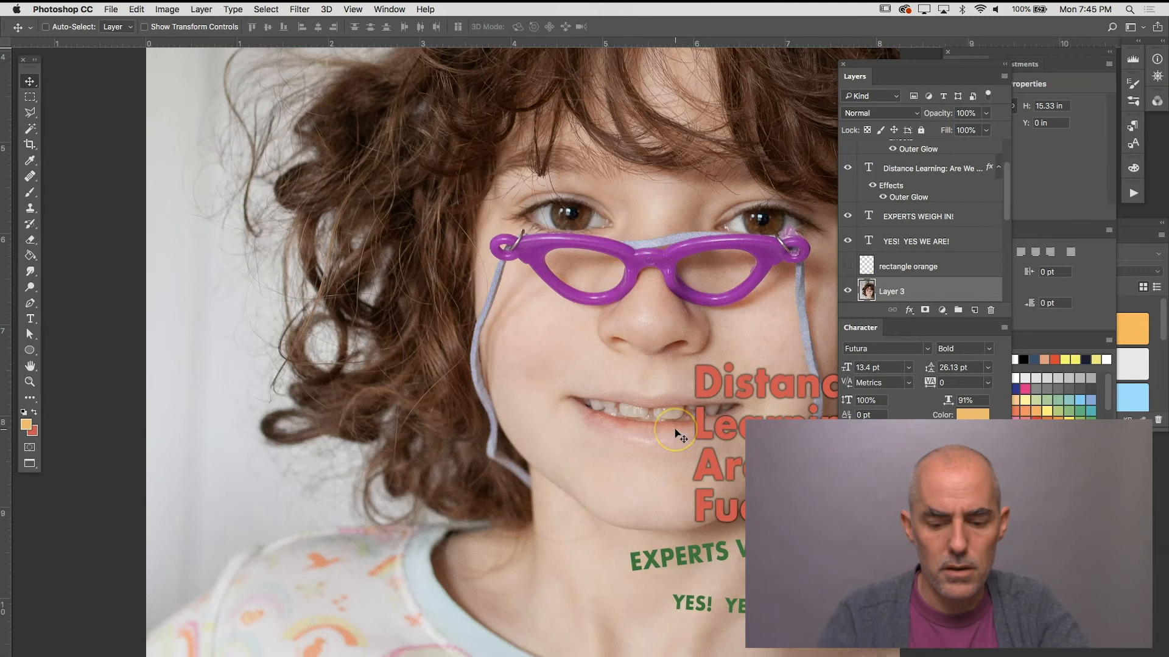
# Step: Scale the pasted portrait down to about 19.5% and position it over the orange circle beside the child
pyautogui.press('super+t')
pyautogui.press('super+0')
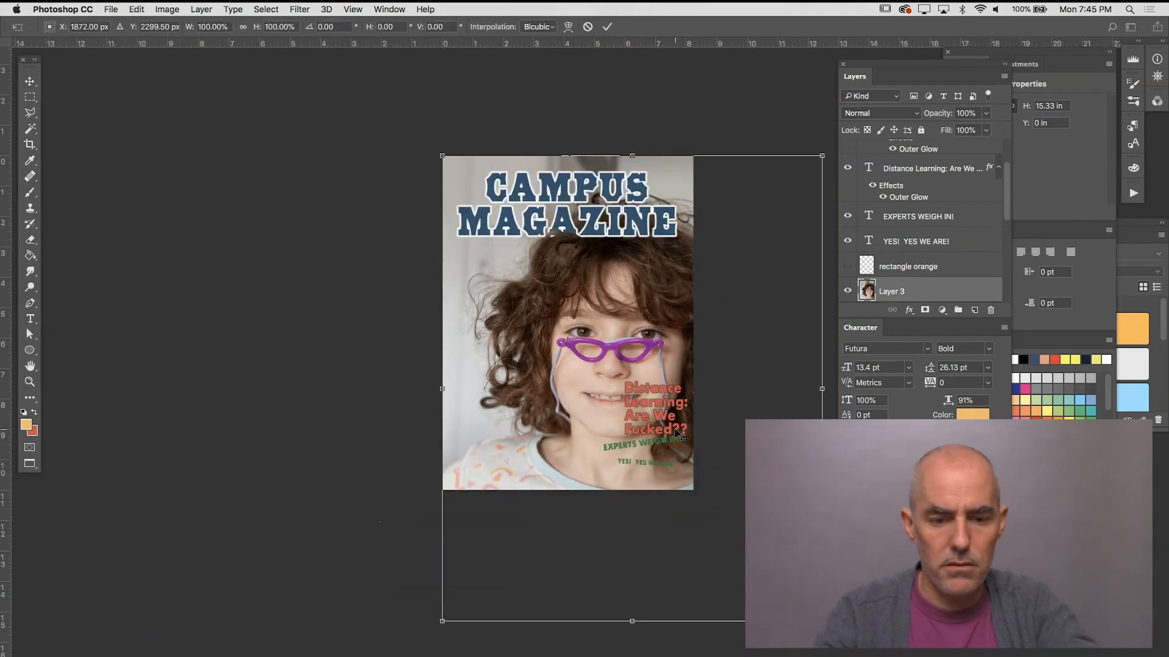
pyautogui.moveTo(821, 154); pyautogui.dragTo(627, 397)
pyautogui.moveTo(535, 443); pyautogui.dragTo(505, 382)
pyautogui.moveTo(594, 556); pyautogui.dragTo(554, 506)
pyautogui.moveTo(504, 428); pyautogui.dragTo(518, 432)
pyautogui.moveTo(568, 337); pyautogui.dragTo(515, 396)
pyautogui.moveTo(544, 492); pyautogui.dragTo(523, 463)
pyautogui.moveTo(501, 411); pyautogui.dragTo(510, 420)
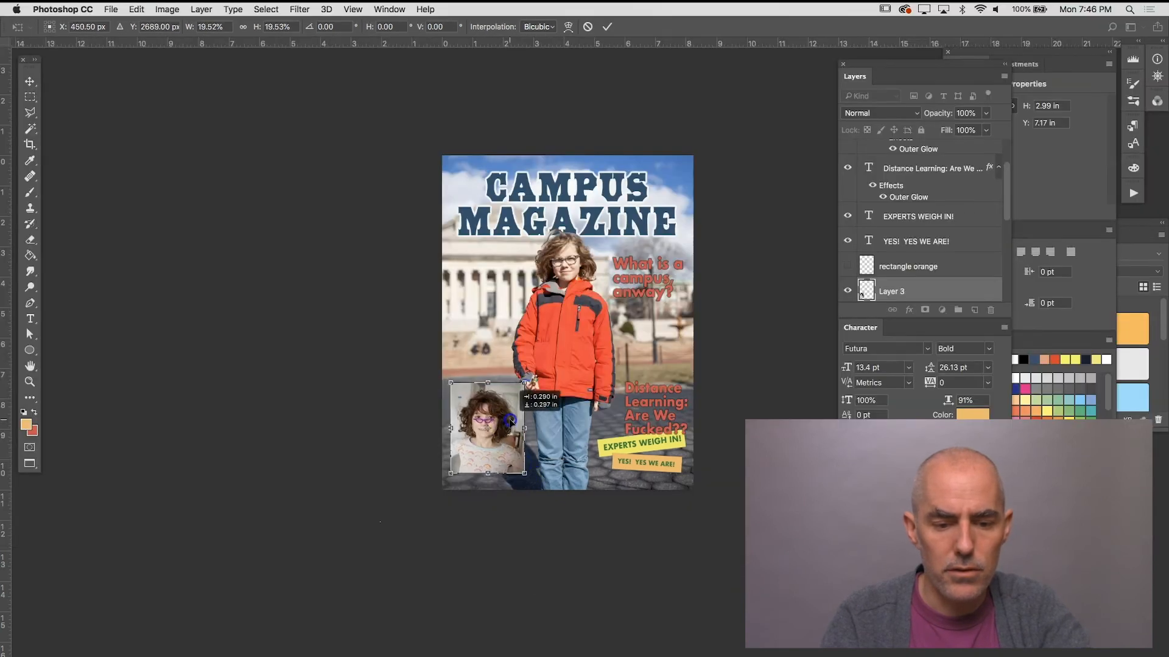
pyautogui.press('Return')
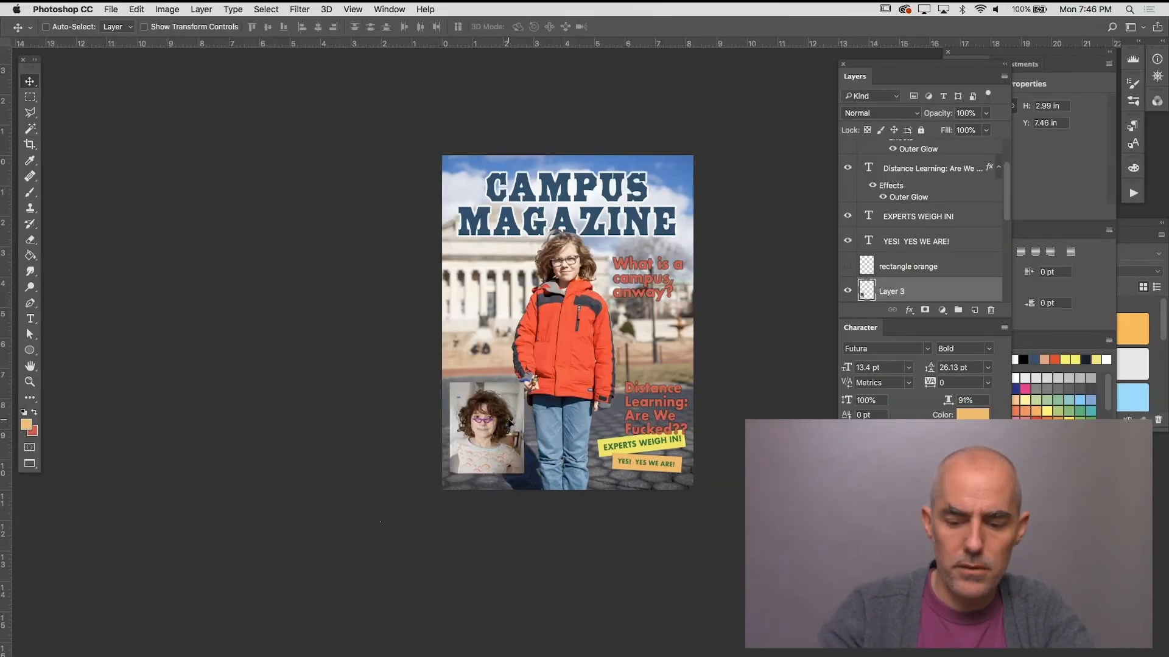
# Step: Rename the pasted portrait layer Librarian Face and delete the hidden rectangle orange layer
pyautogui.press('super+plus')
pyautogui.press('super+plus')
pyautogui.press('super+plus')
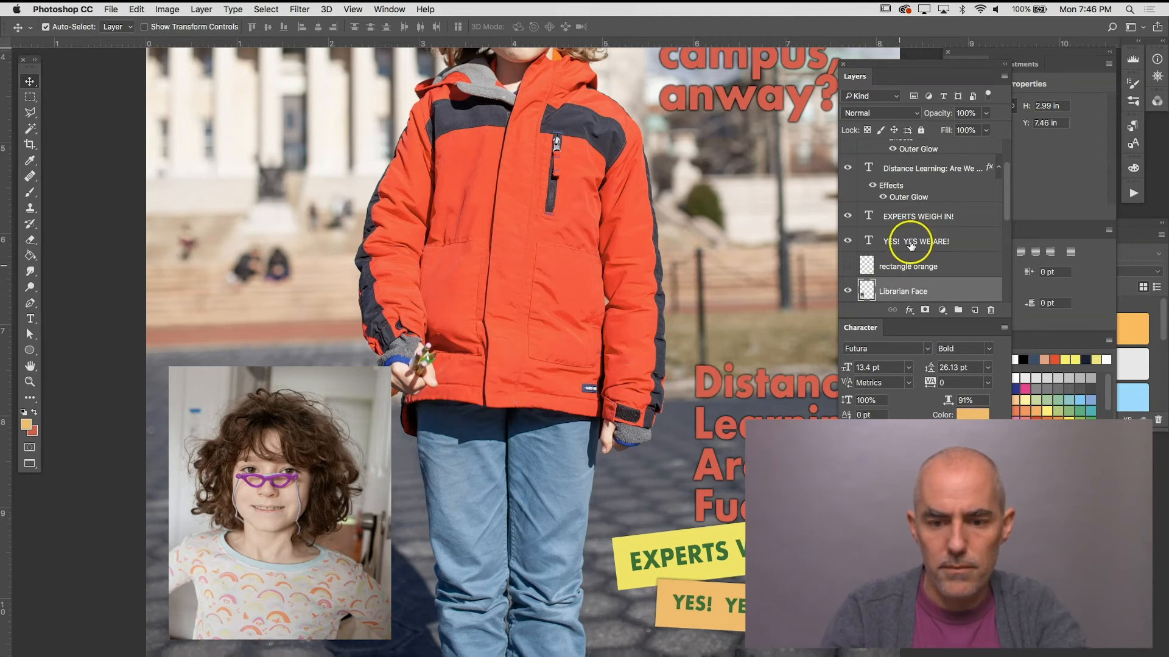
pyautogui.click(908, 266)
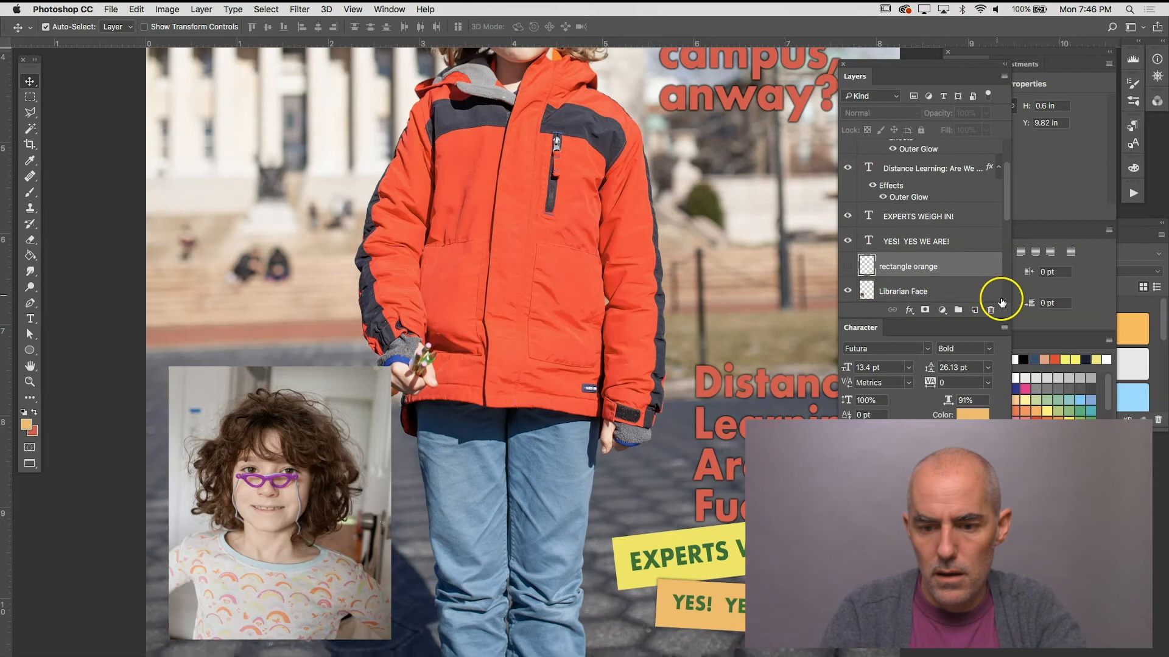
pyautogui.click(991, 310)
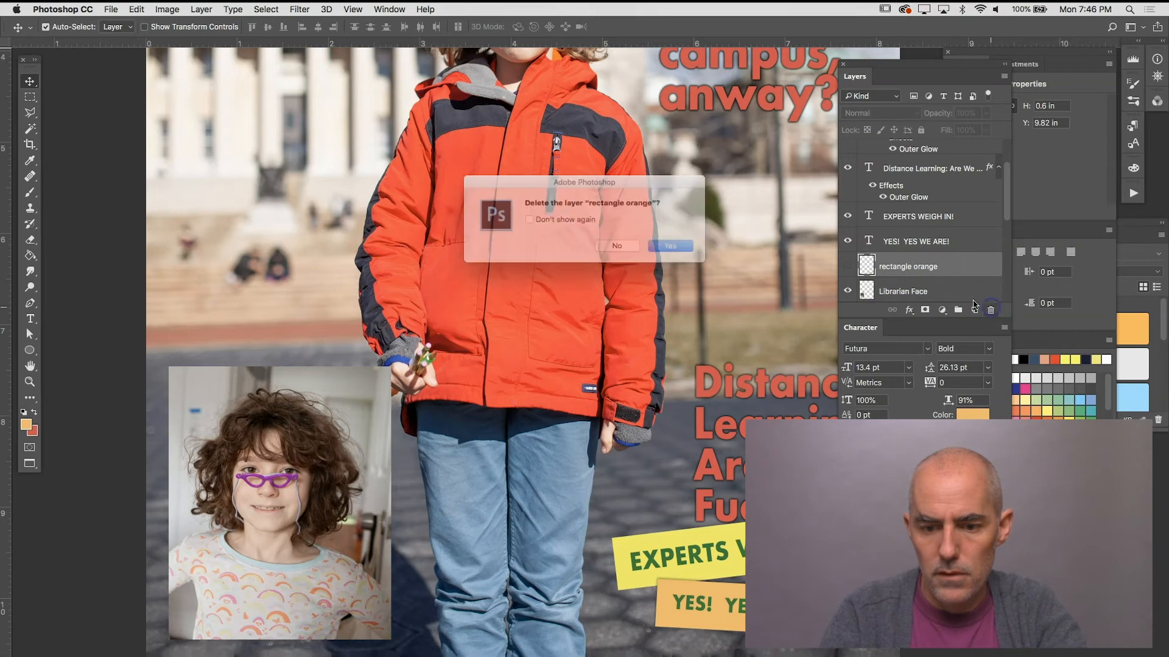
pyautogui.click(677, 247)
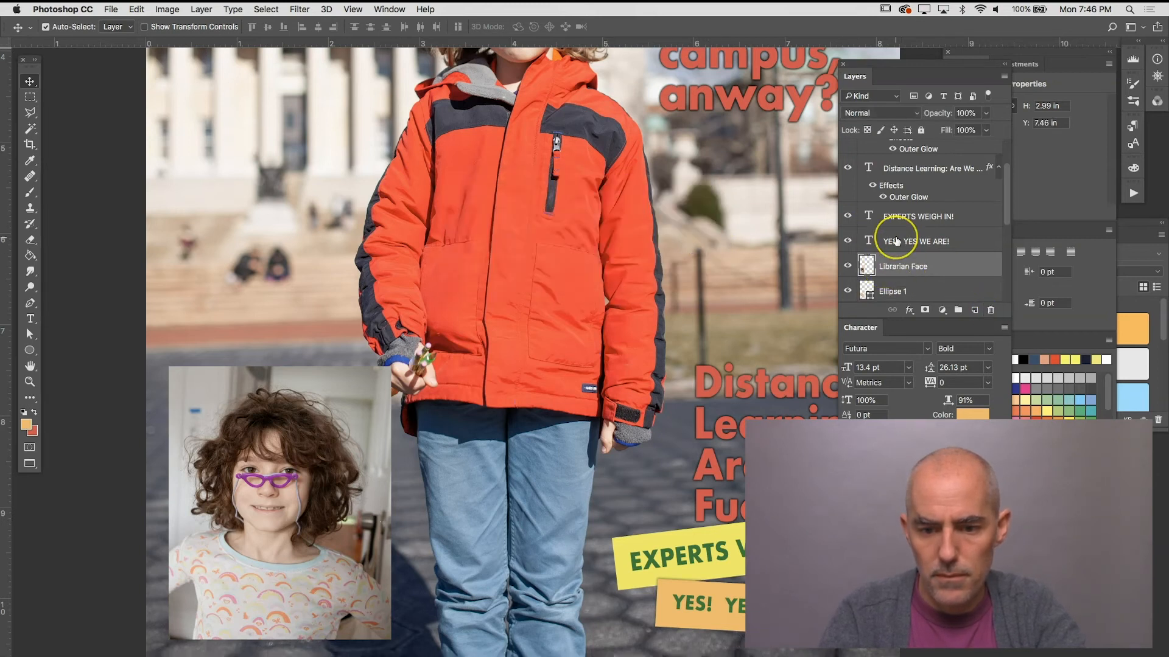
# Step: Rename the ellipse shape's layer as circle
pyautogui.scroll(-2, 897, 241)
pyautogui.doubleClick(892, 257)
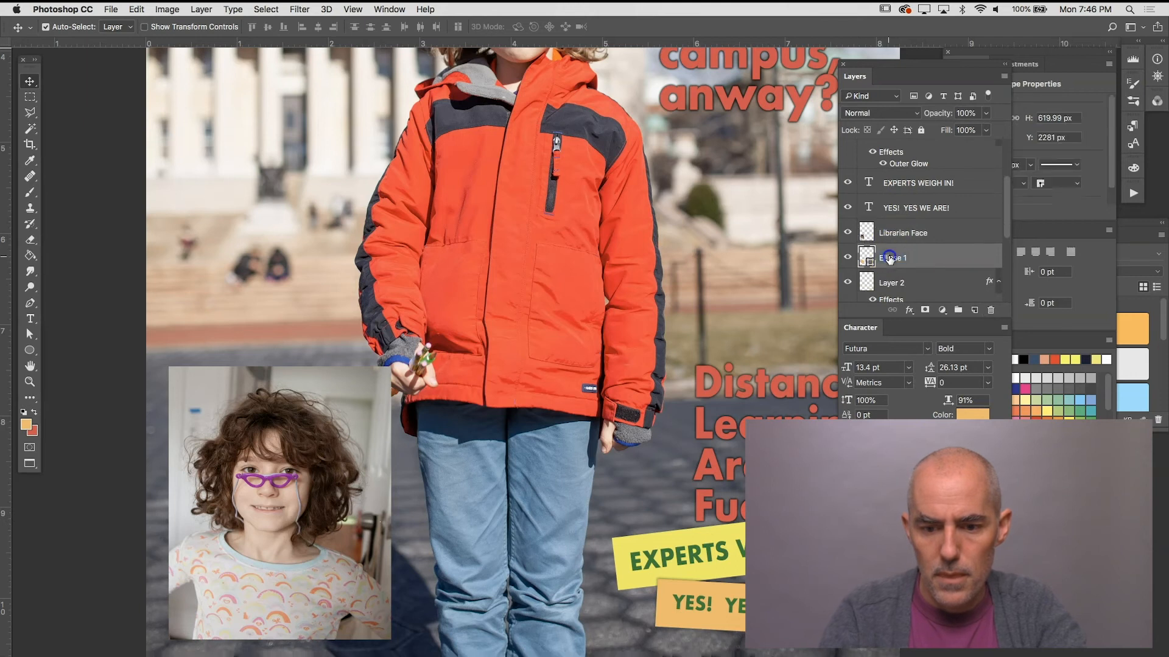
pyautogui.write('circle')
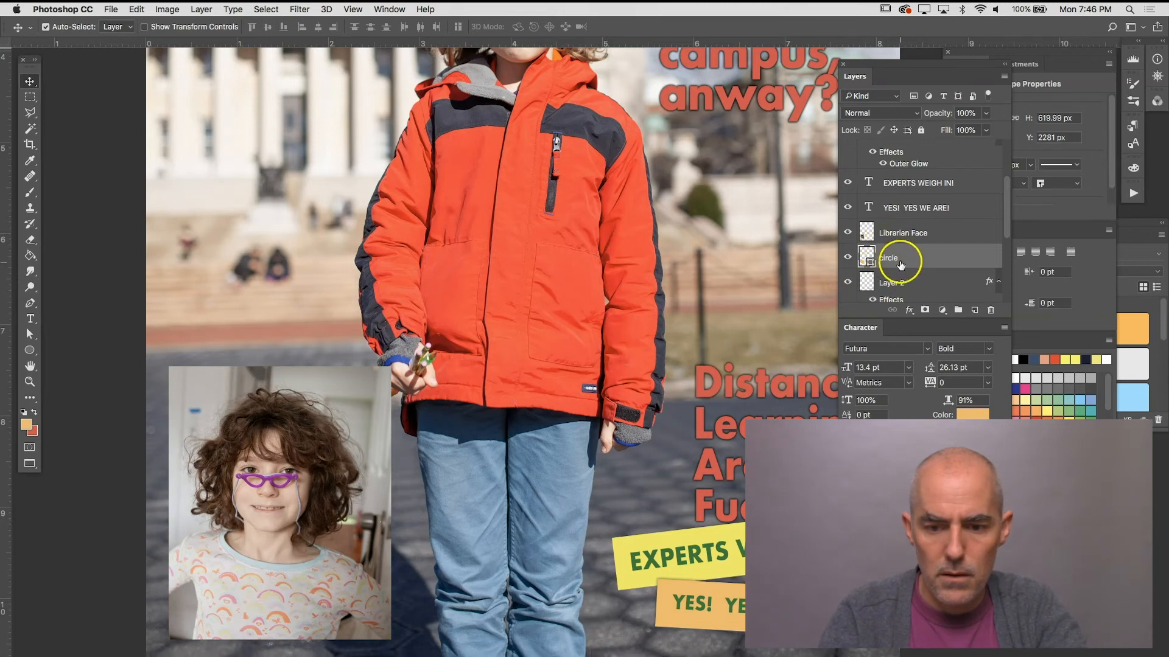
# Step: Clip the Librarian Face layer to the circle layer, toggling the clipping mask off and on to compare
pyautogui.scroll(-2, 886, 265)
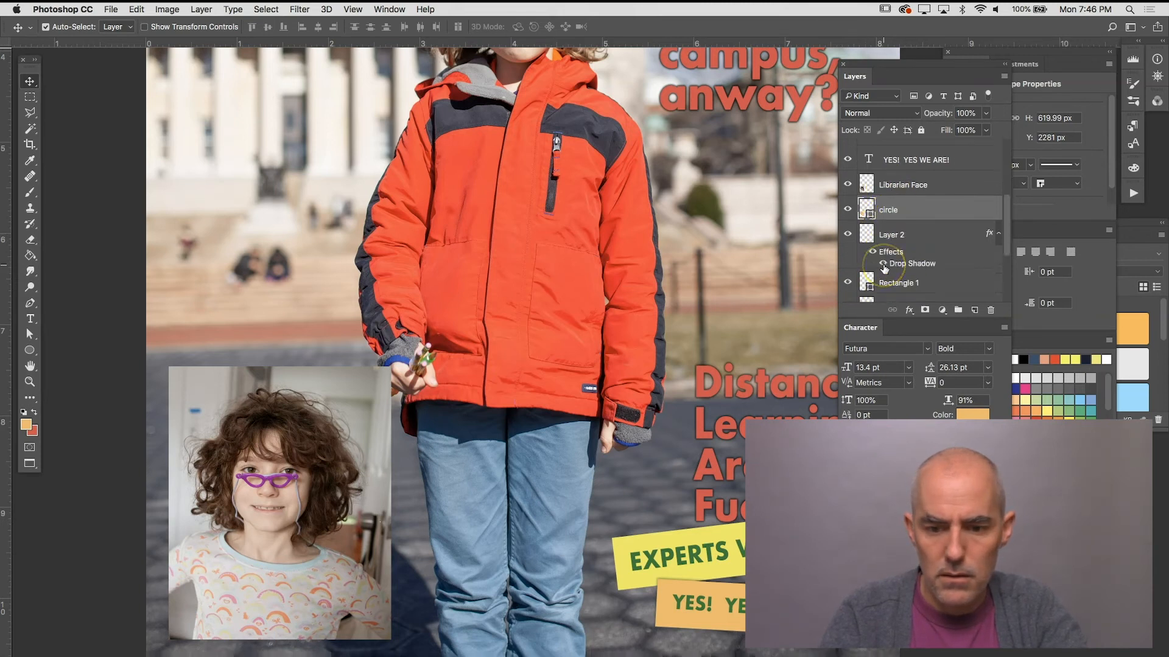
pyautogui.scroll(2, 884, 268)
pyautogui.click(894, 224)
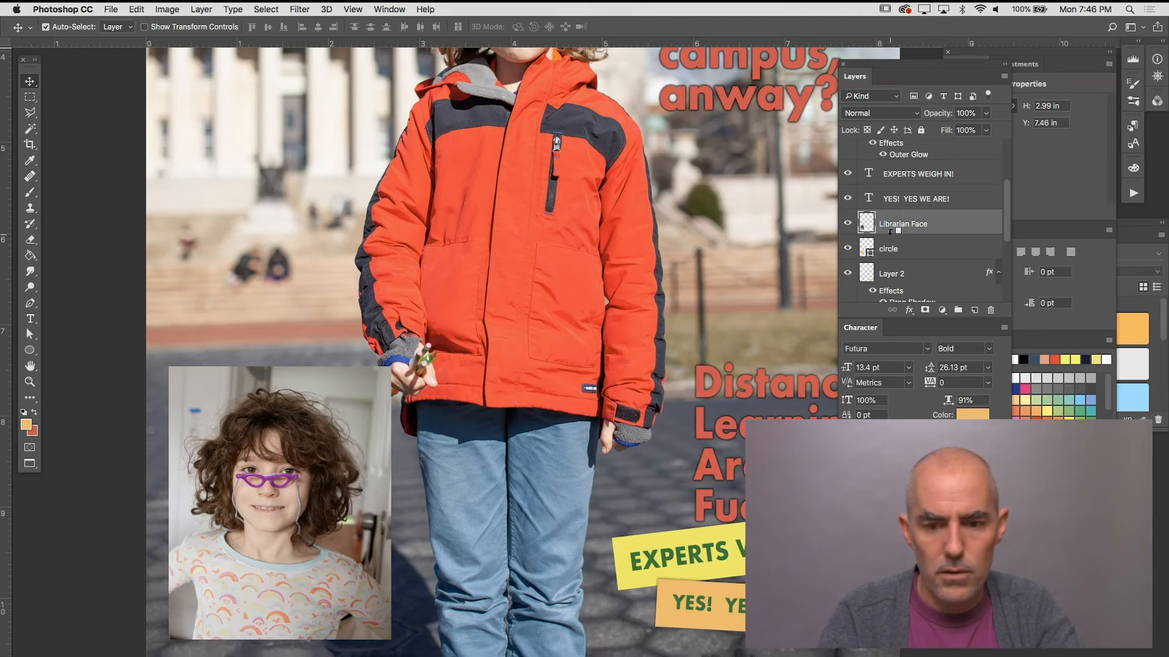
pyautogui.keyDown('alt'); pyautogui.click(891, 235); pyautogui.keyUp('alt')
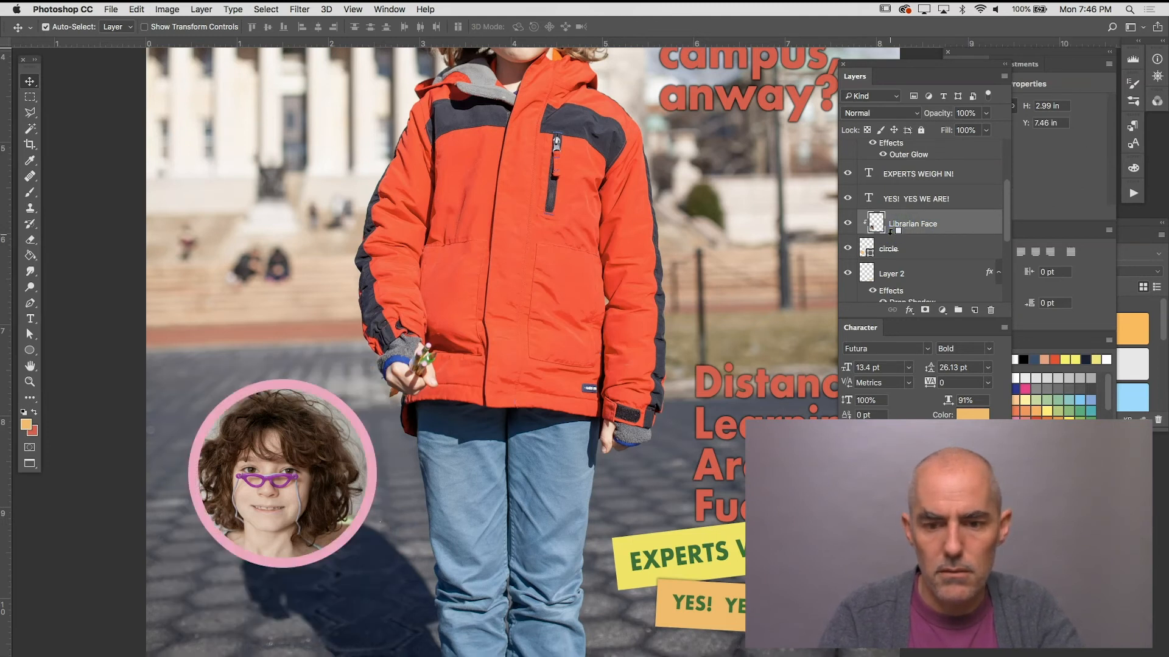
pyautogui.keyDown('alt'); pyautogui.click(890, 235); pyautogui.keyUp('alt')
pyautogui.keyDown('alt'); pyautogui.click(891, 235); pyautogui.keyUp('alt')
pyautogui.keyDown('alt'); pyautogui.click(890, 235); pyautogui.keyUp('alt')
pyautogui.keyDown('alt'); pyautogui.click(890, 235); pyautogui.keyUp('alt')
pyautogui.keyDown('alt'); pyautogui.click(891, 235); pyautogui.keyUp('alt')
pyautogui.keyDown('alt'); pyautogui.click(890, 235); pyautogui.keyUp('alt')
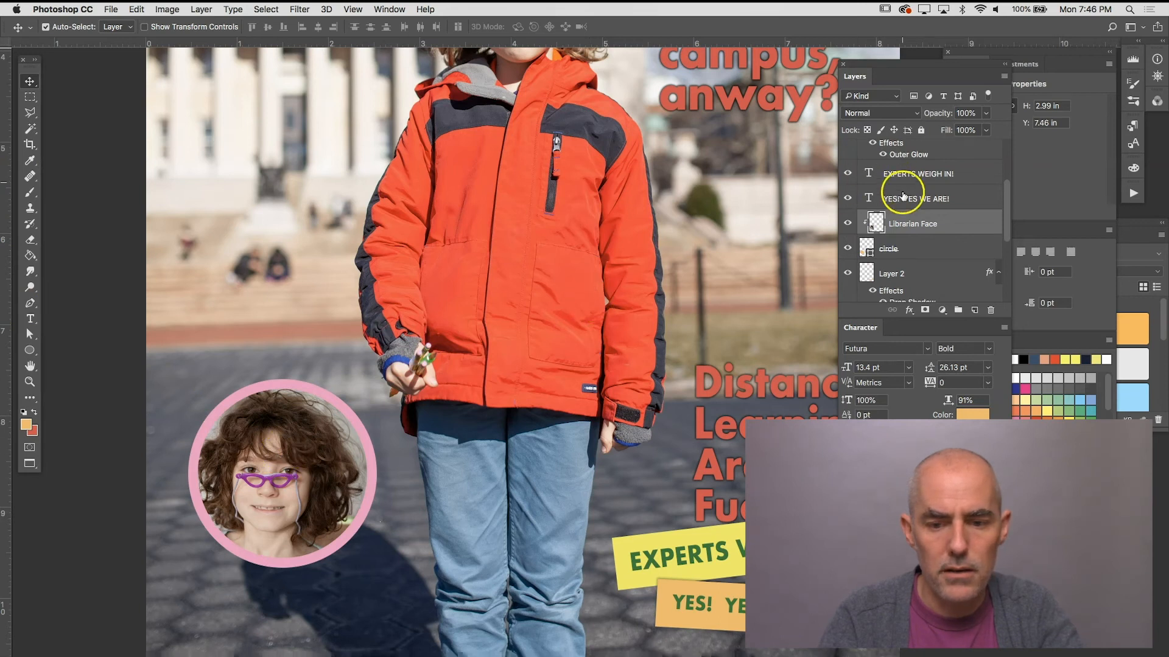
# Step: Shift the face toward the middle of the circle and rotate the portrait slightly counterclockwise
pyautogui.moveTo(297, 437)
pyautogui.mouseDown()
pyautogui.moveTo(311, 443)
pyautogui.moveTo(229, 509)
pyautogui.moveTo(281, 465)
pyautogui.moveTo(216, 544)
pyautogui.moveTo(283, 471)
pyautogui.moveTo(241, 526)
pyautogui.moveTo(213, 536)
pyautogui.moveTo(232, 499)
pyautogui.moveTo(301, 432)
pyautogui.moveTo(309, 441)
pyautogui.mouseUp()
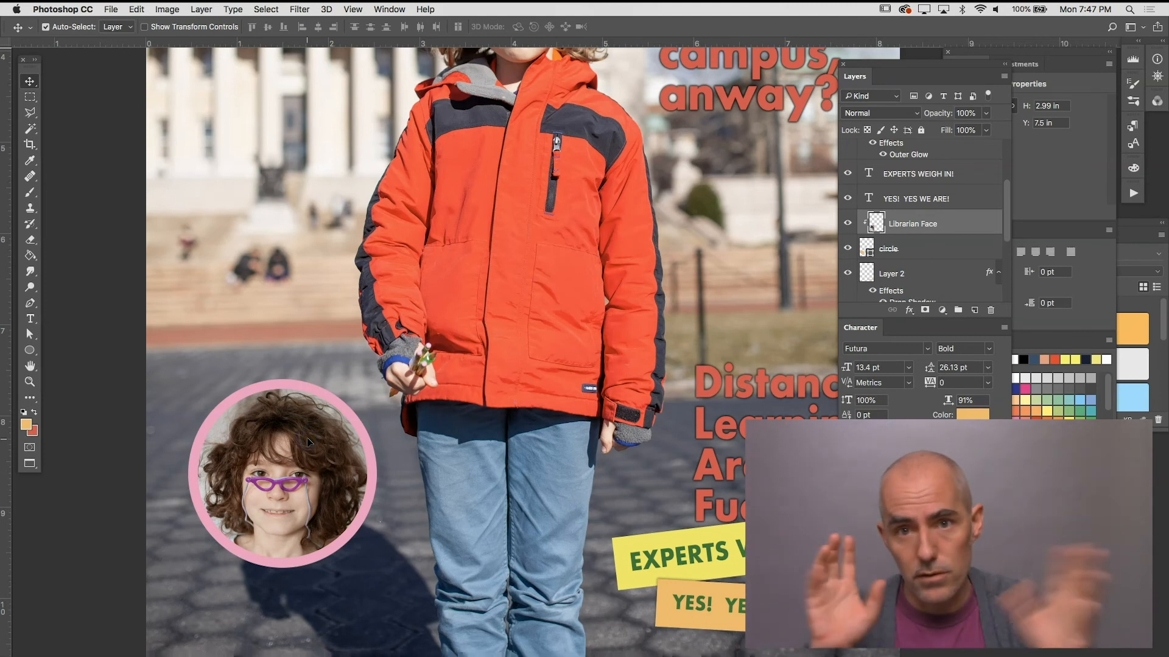
pyautogui.moveTo(282, 443); pyautogui.dragTo(281, 457)
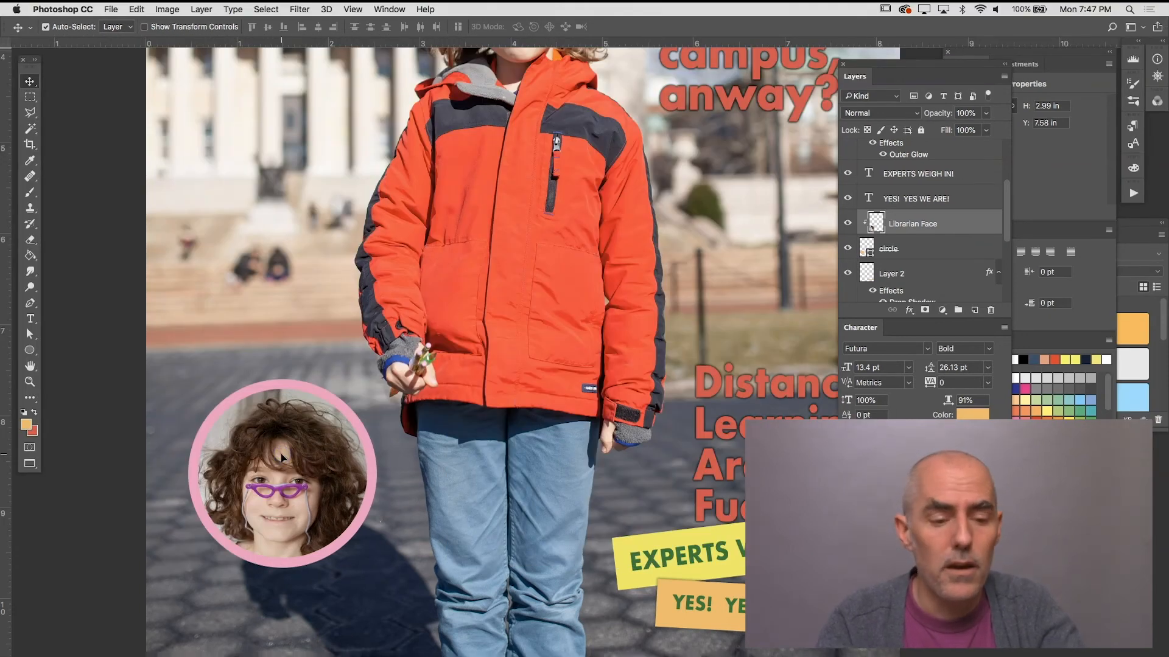
pyautogui.hotkey('ctrl', 't')
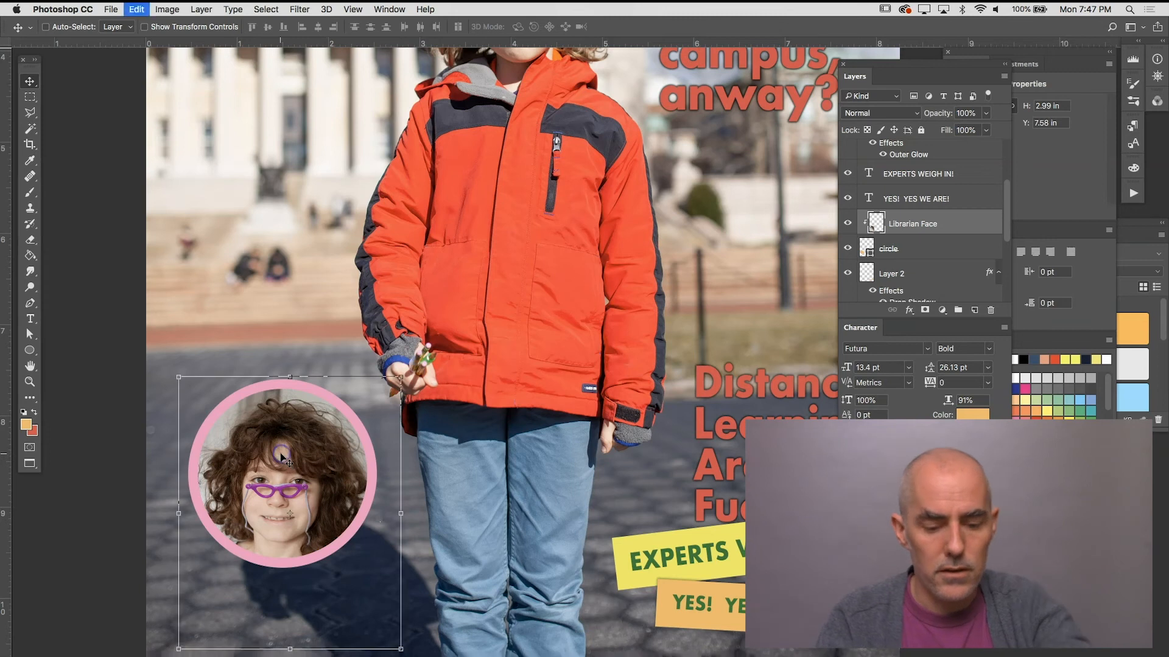
pyautogui.moveTo(396, 358); pyautogui.dragTo(385, 354)
pyautogui.moveTo(295, 457); pyautogui.dragTo(298, 454)
pyautogui.press('Return')
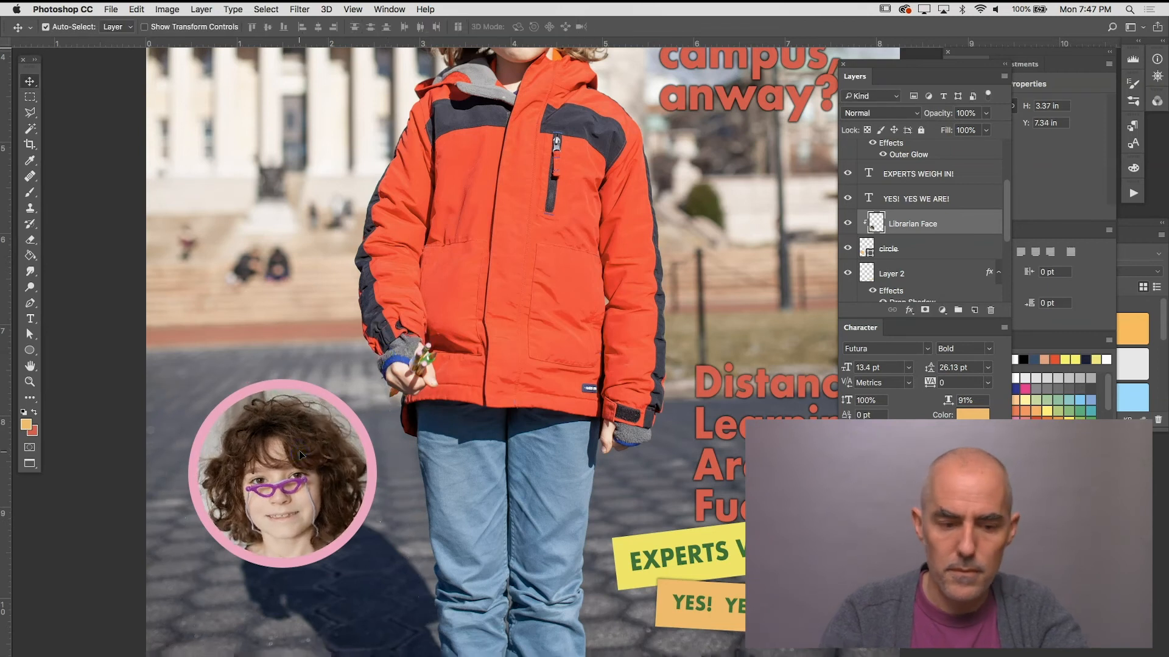
# Step: Scale the clipped portrait down to about 3.17 in high and nudge it back into place within the circle
pyautogui.press('super+t')
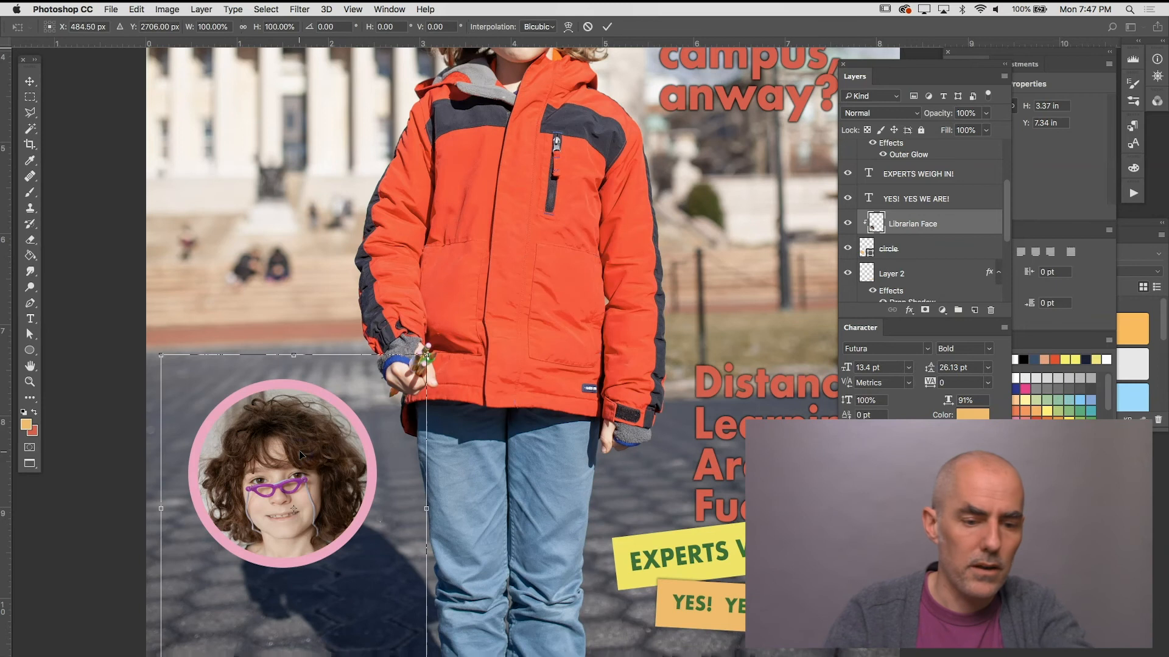
pyautogui.moveTo(426, 355); pyautogui.dragTo(411, 372)
pyautogui.moveTo(309, 455); pyautogui.dragTo(312, 446)
pyautogui.press('Return')
# Step: Add the tilted red cover line “I WILL NEVER KNOW HAPPINESS” CRIES DESPONDENT LIBRARIAN below the circular portrait
pyautogui.press('super+minus')
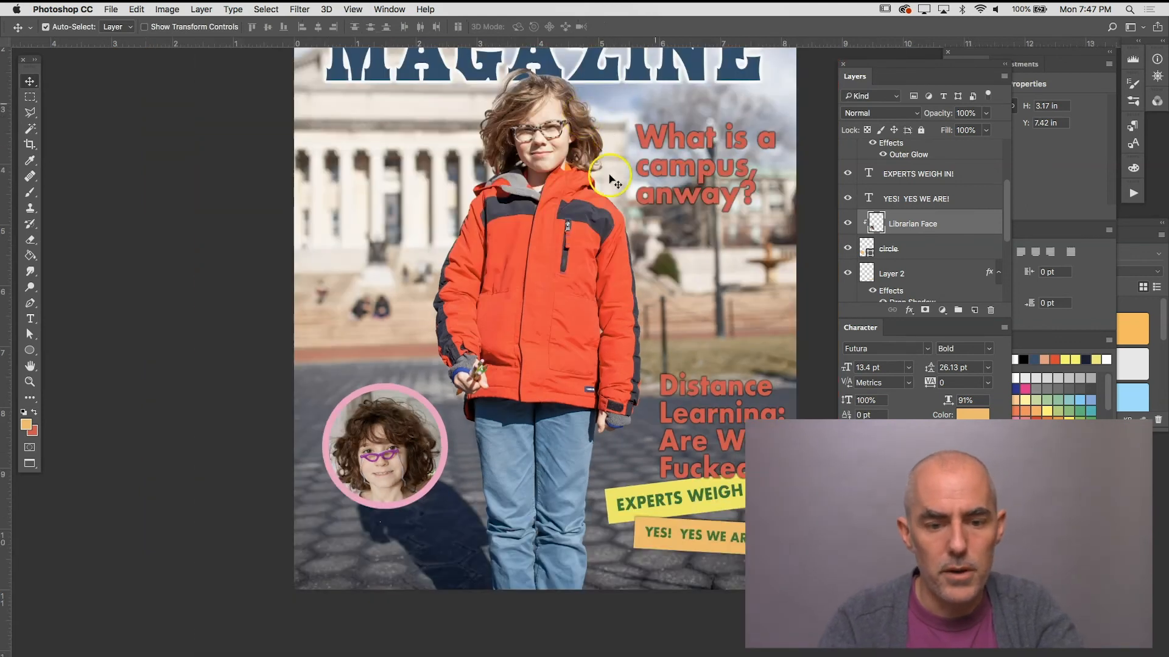
pyautogui.moveTo(575, 250); pyautogui.dragTo(497, 296)
pyautogui.press('super+r')
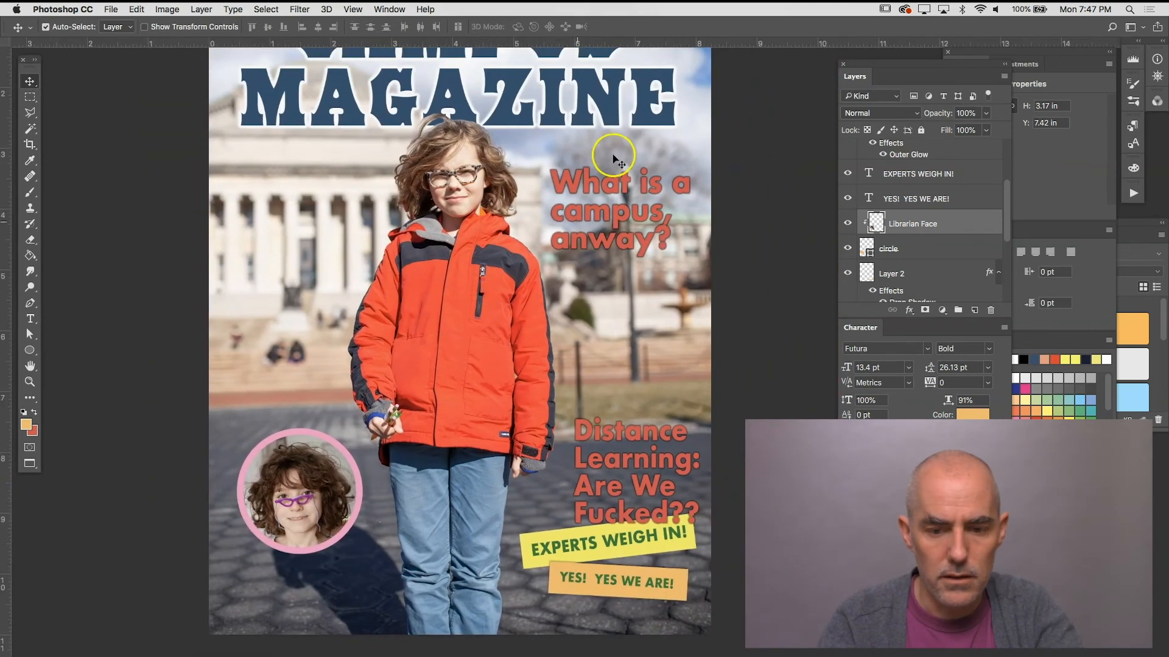
pyautogui.click(389, 9)
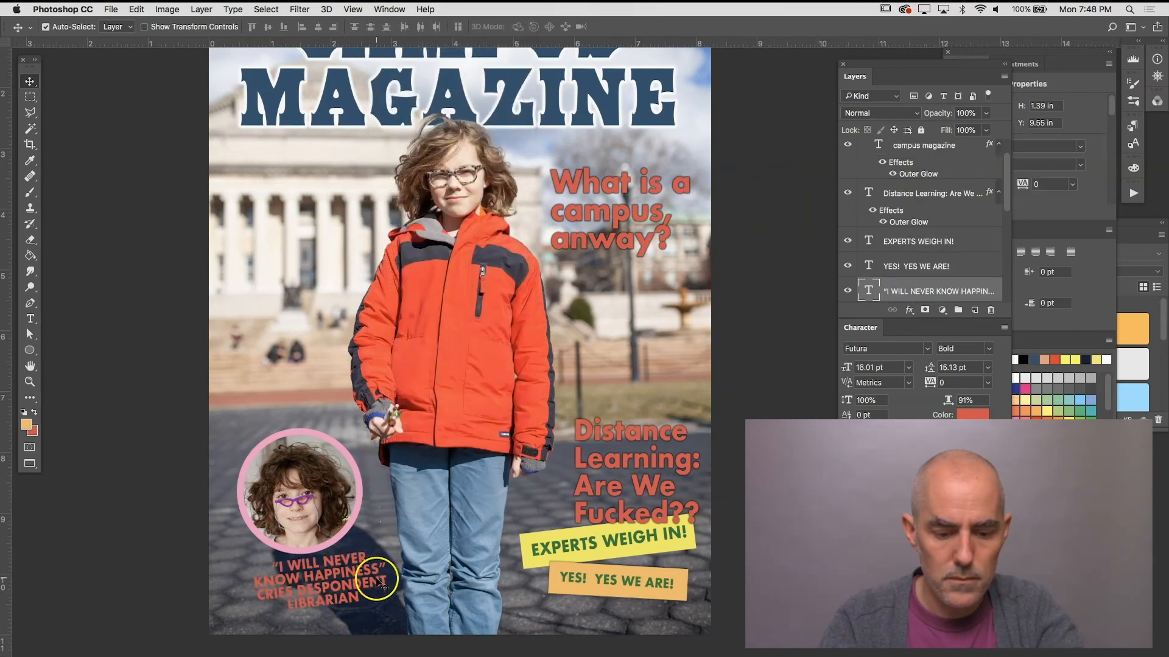
pyautogui.moveTo(377, 581); pyautogui.dragTo(379, 589)
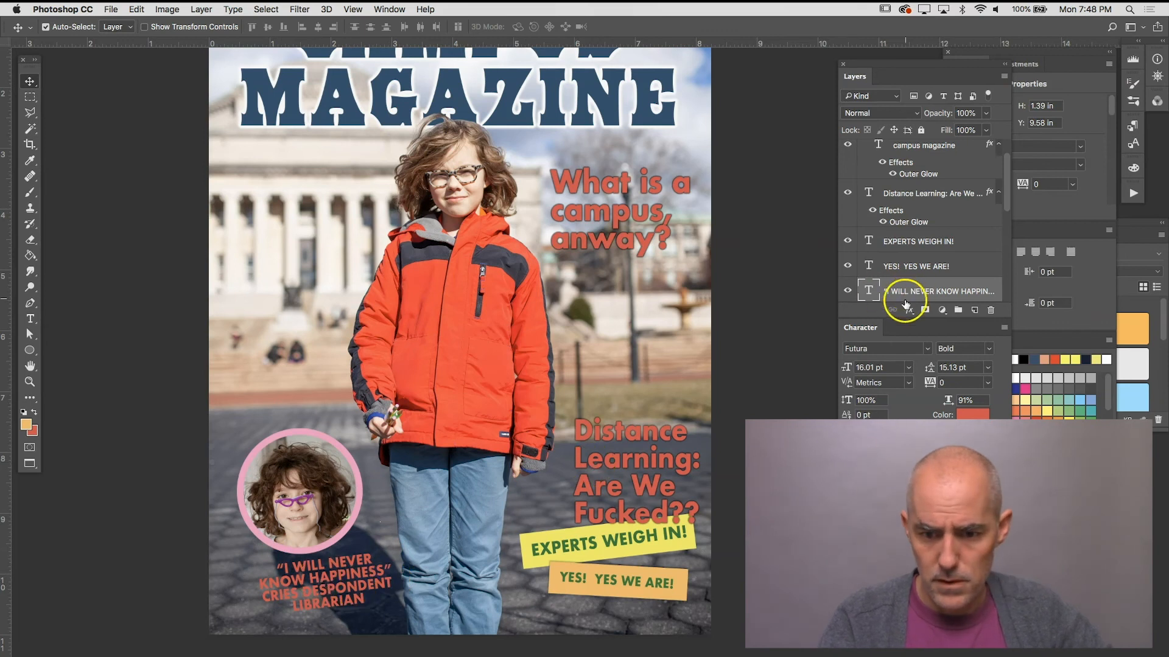
# Step: Apply a black Outer Glow with 47% opacity, 16% spread and 8 px size to the despondent librarian cover line
pyautogui.scroll(-3, 908, 310)
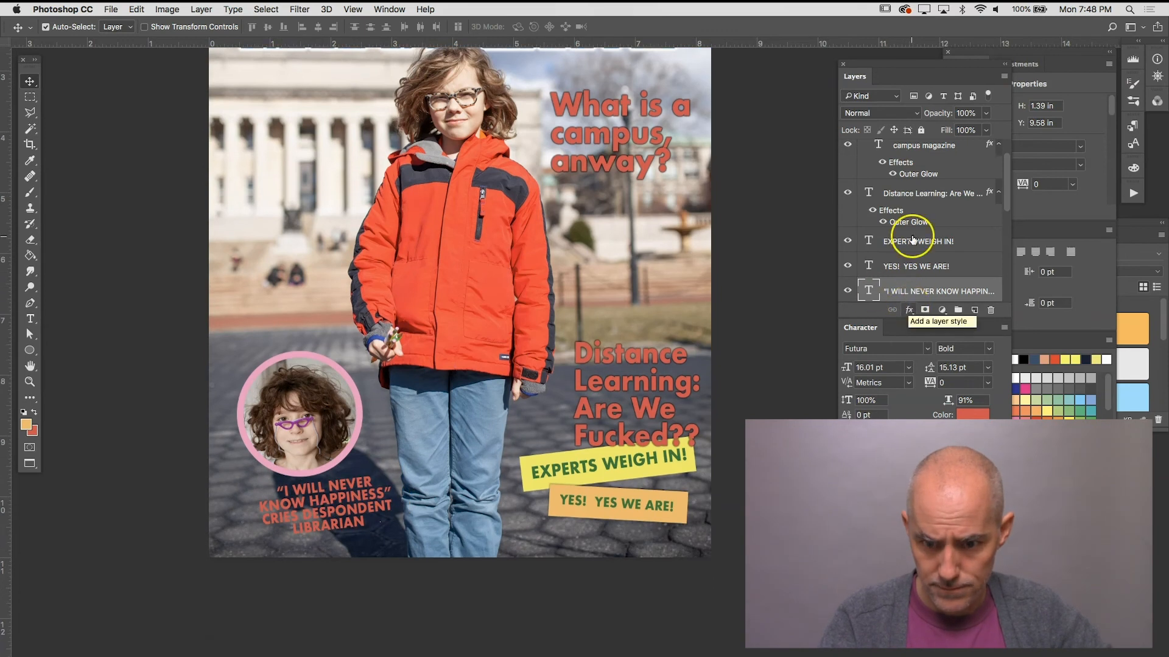
pyautogui.scroll(-3, 910, 237)
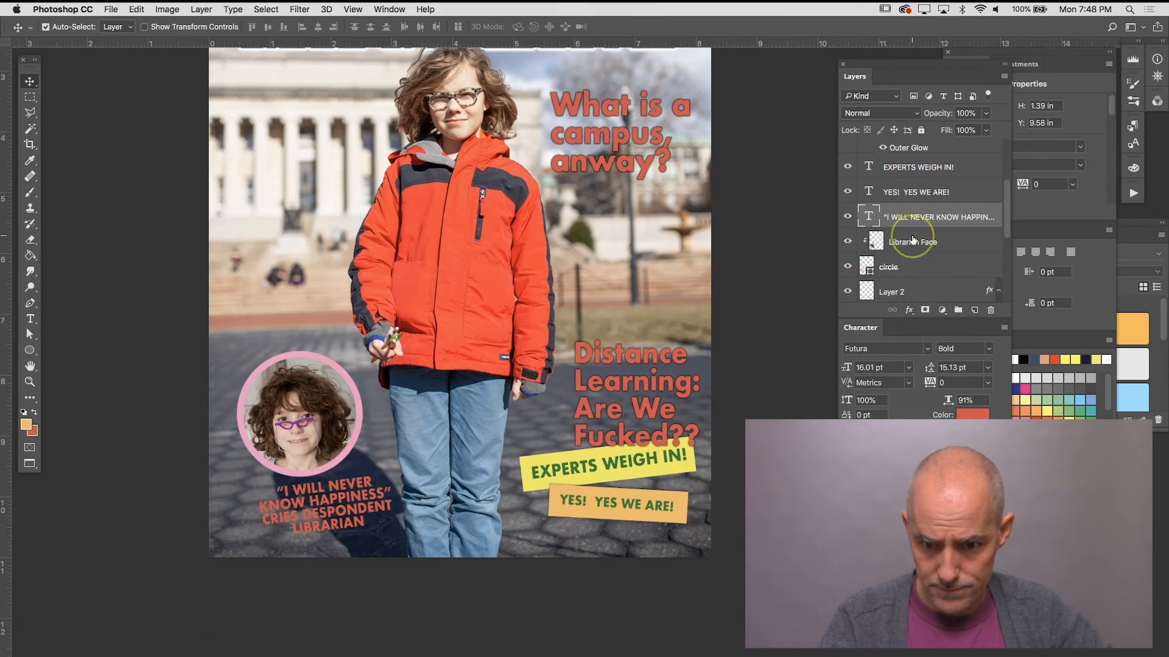
pyautogui.click(910, 310)
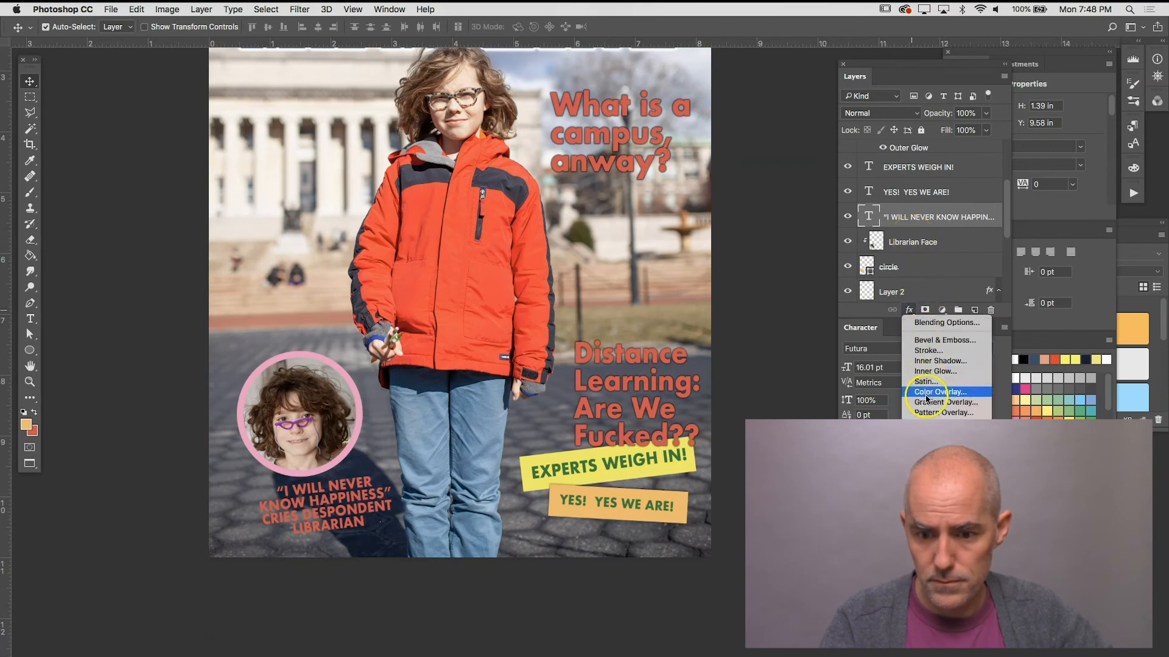
pyautogui.click(927, 423)
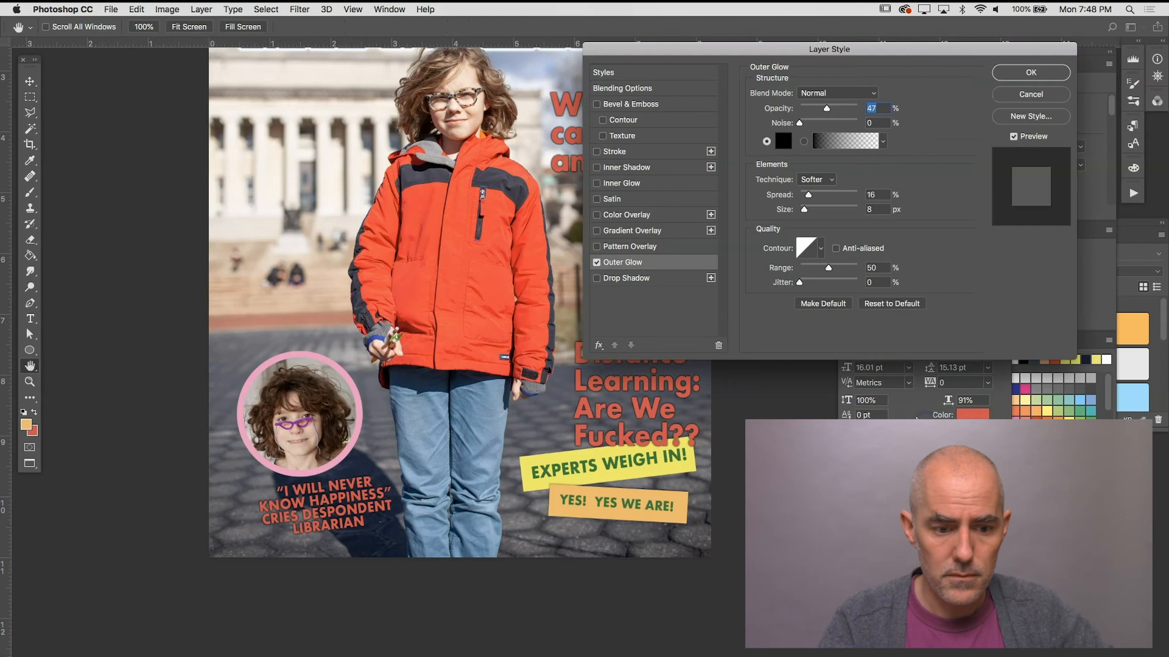
pyautogui.click(1028, 73)
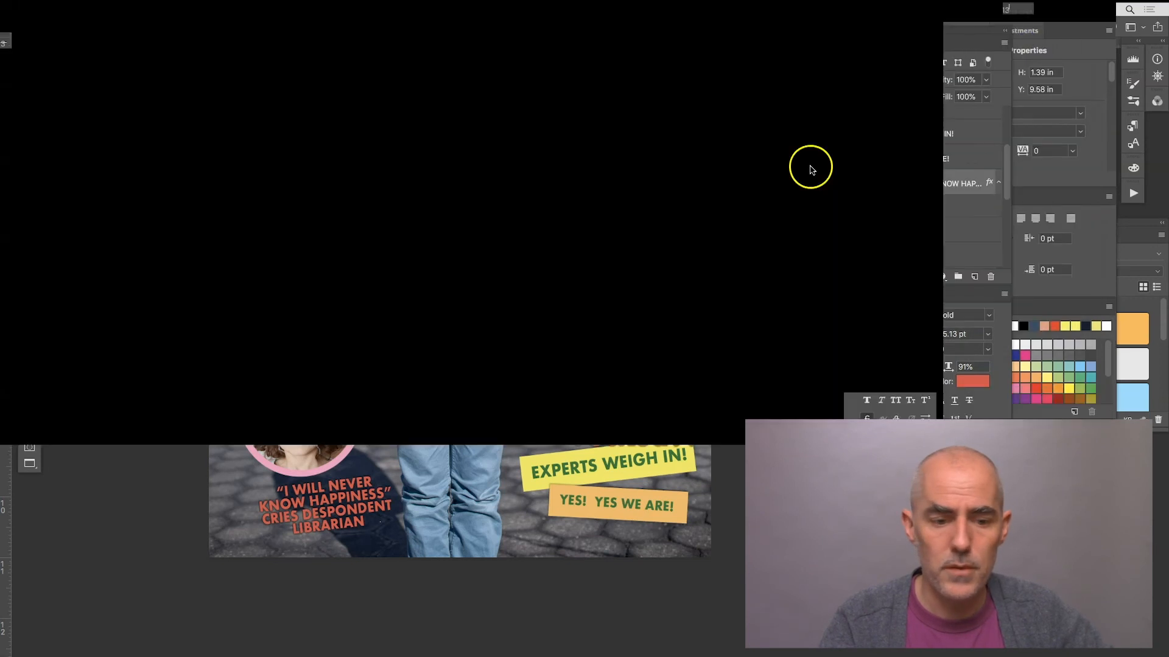
# Step: Add the small centred red text "page 42" below the “What is a campus, anway?” cover line
pyautogui.scroll(1, 524, 332)
pyautogui.scroll(5, 524, 332)
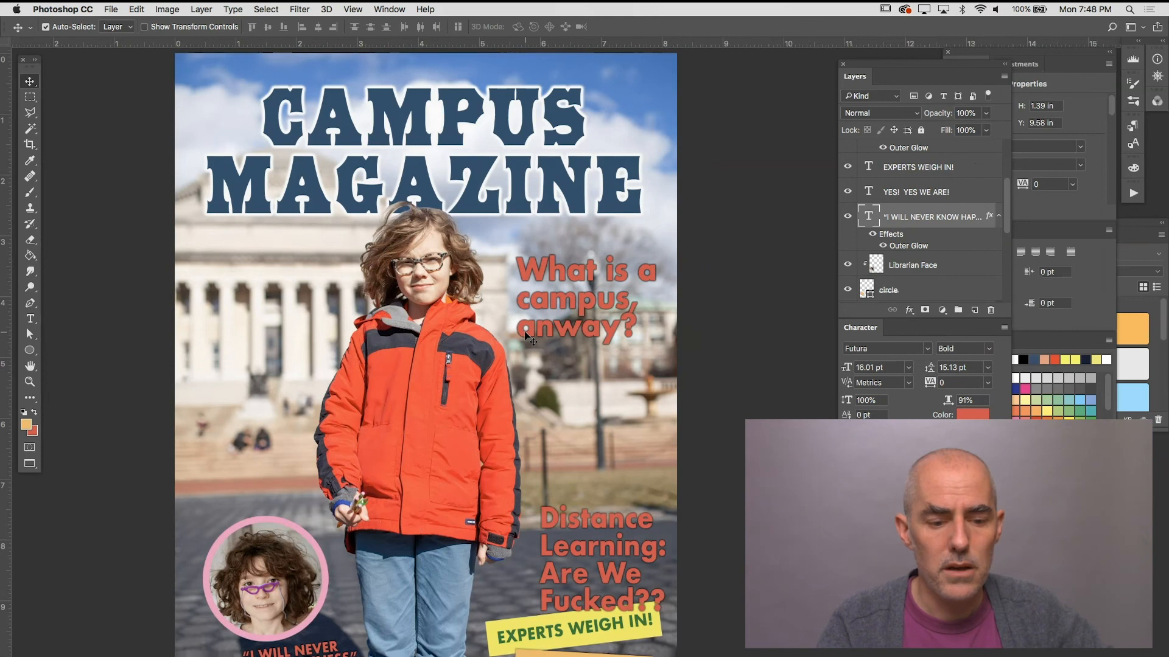
pyautogui.press('t')
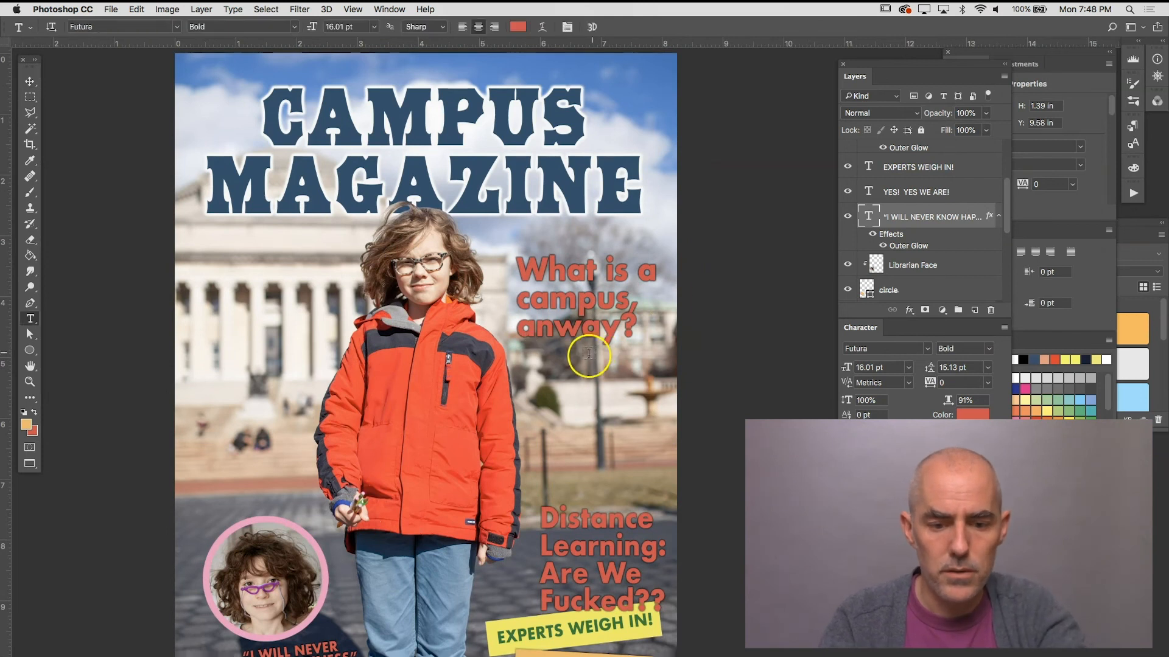
pyautogui.moveTo(586, 356); pyautogui.dragTo(637, 373)
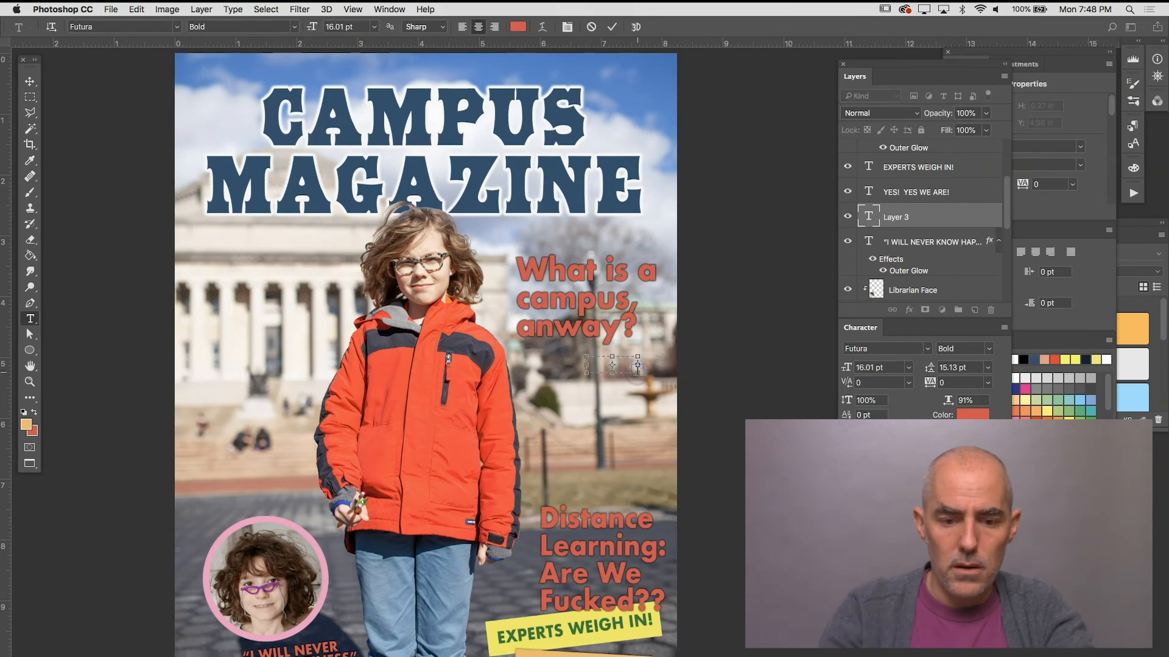
pyautogui.write('page')
pyautogui.press('super+a')
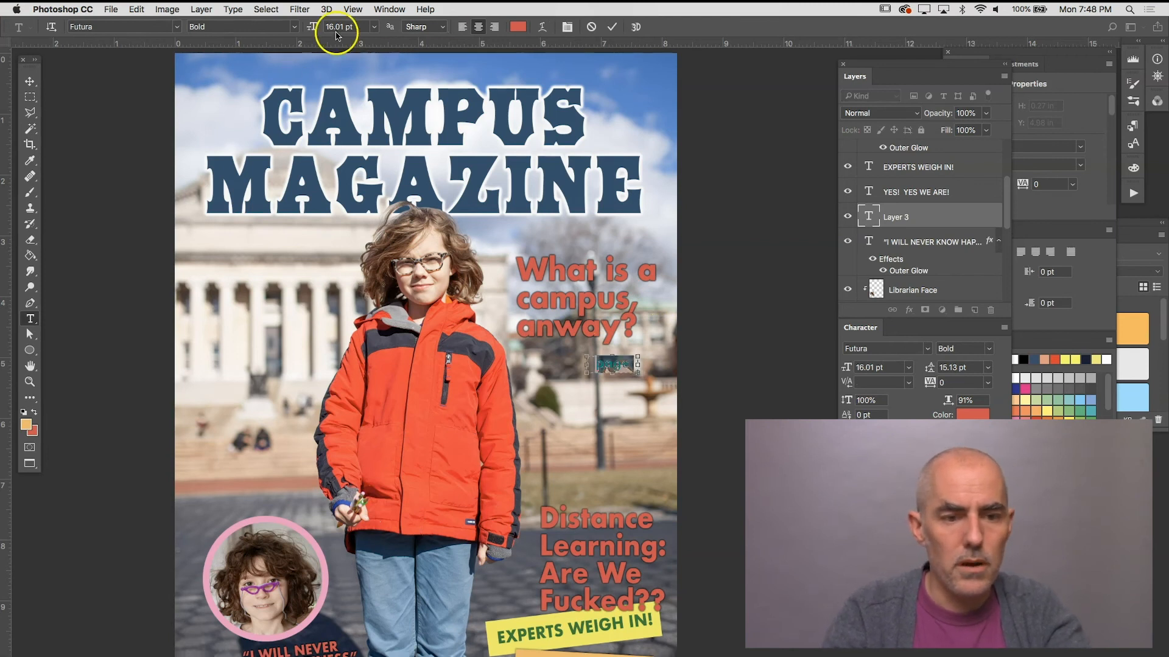
# Step: Set the page reference text to 12.01 pt and move it up close beneath the “What is a campus, anway?” cover line
pyautogui.moveTo(310, 28); pyautogui.dragTo(297, 32)
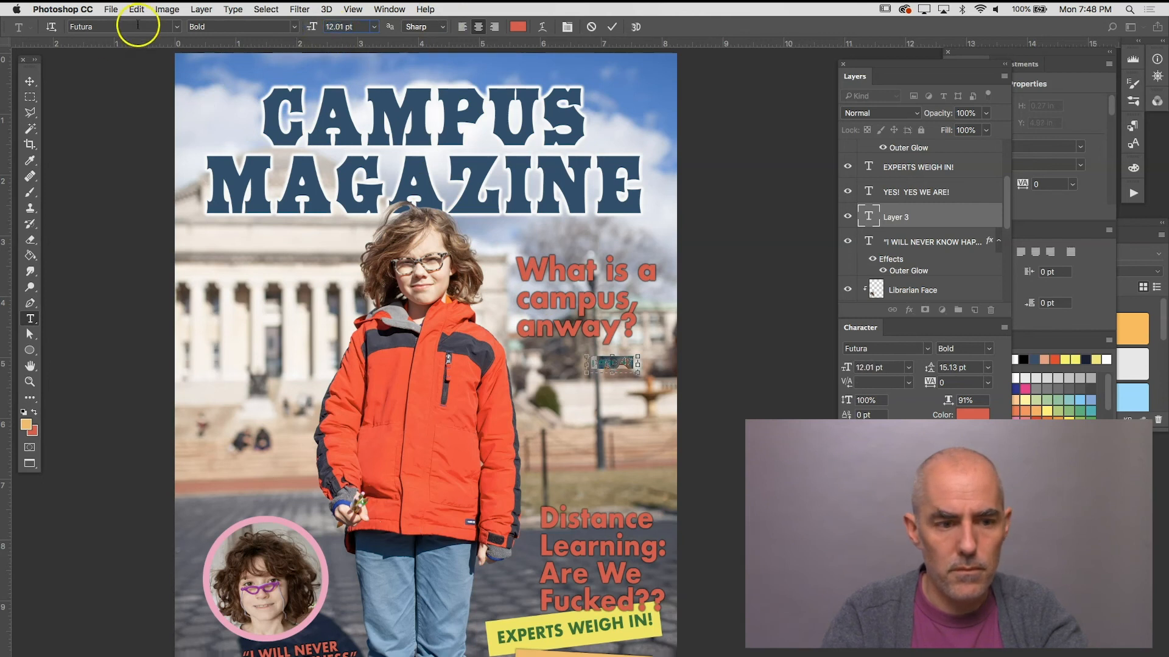
pyautogui.click(29, 81)
pyautogui.moveTo(626, 364); pyautogui.dragTo(636, 352)
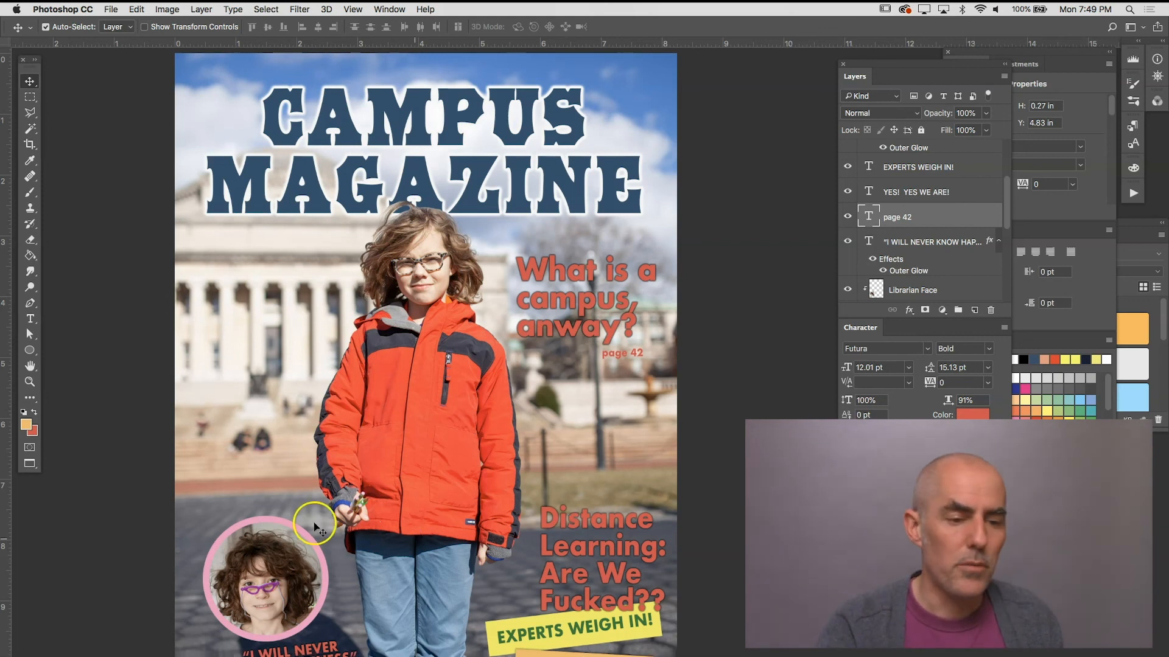
# Step: Bring up the set of shape tools available for drawing a new shape
pyautogui.click(29, 350)
pyautogui.click(30, 351)
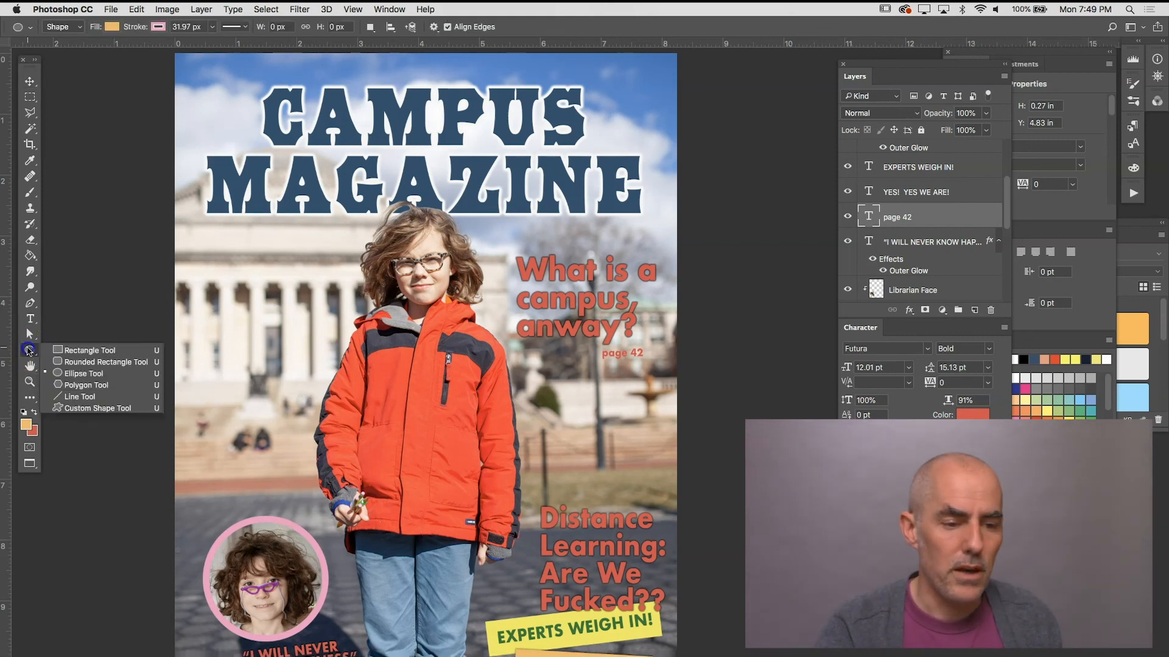